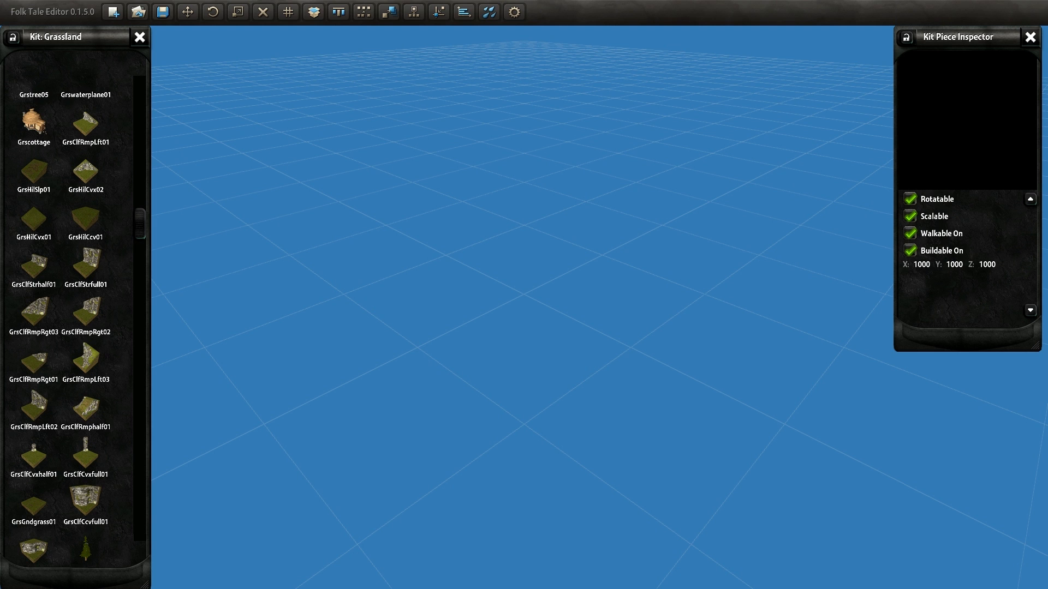
- Place a GrsGndgrass01 ground tile from the Grassland kit on the empty grid and lower it one level
scroll(71, 306, down, 2)
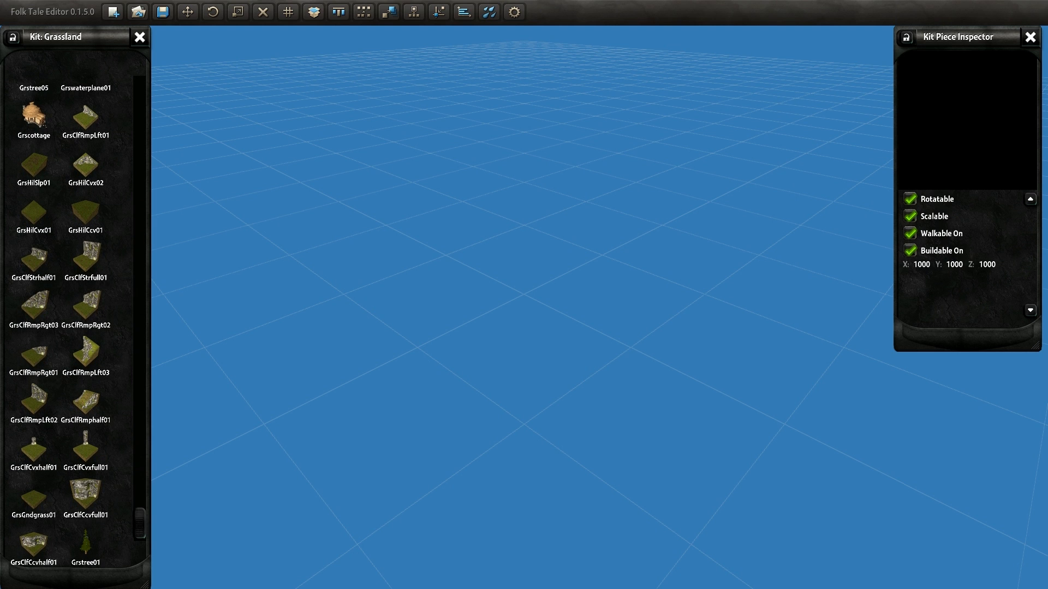
middle_drag(524, 306, 494, 241)
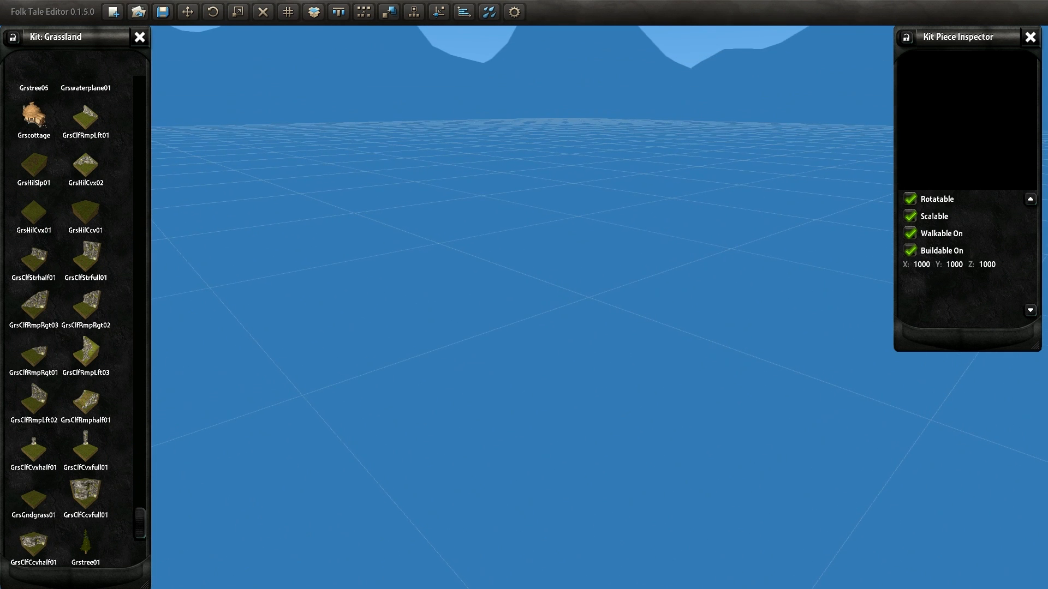
click(34, 498)
click(524, 246)
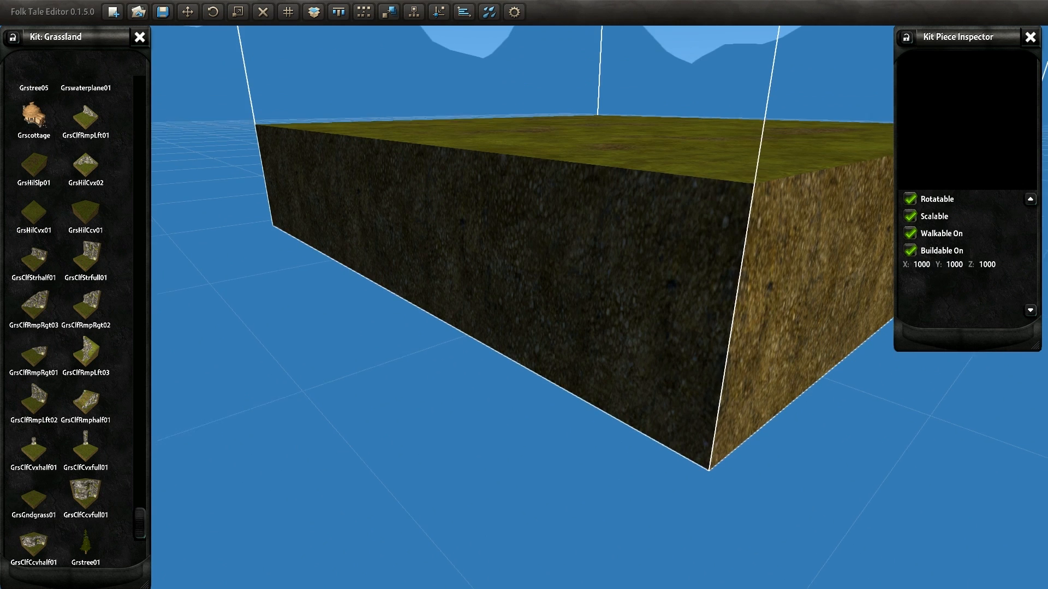
scroll(524, 306, down, 5)
middle_drag(524, 305, 523, 255)
key(Page_Down)
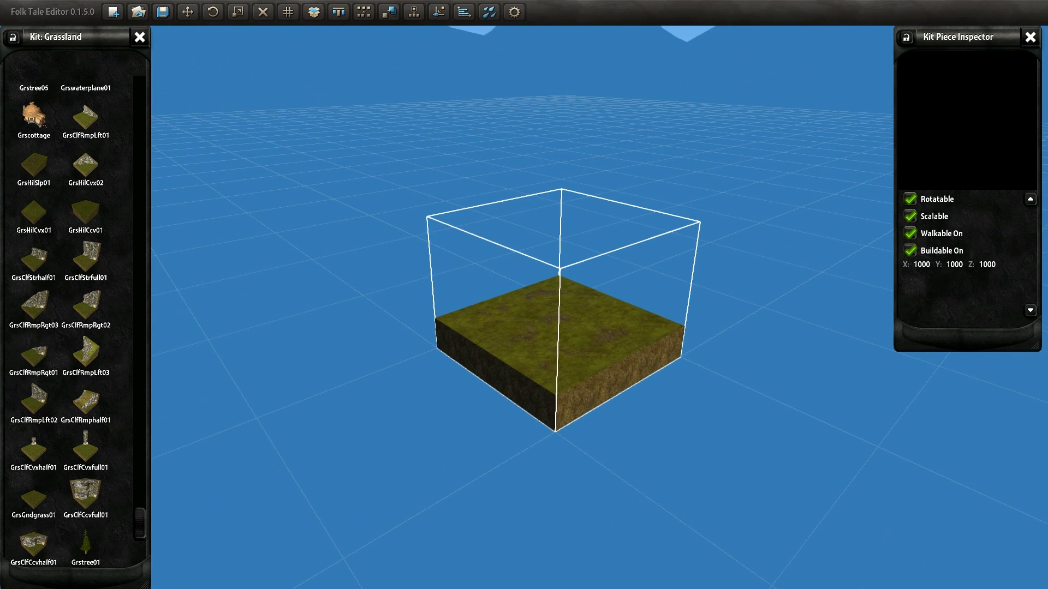
- Raise the grass tile by three levels and lower it by three levels again
key(Page_Up)
key(Page_Up)
key(Page_Up)
key(Page_Down)
key(Page_Down)
key(Page_Down)
- Place a Grstree01 tree on the grass tile and move it closer to the tile's middle
scroll(524, 305, up, 10)
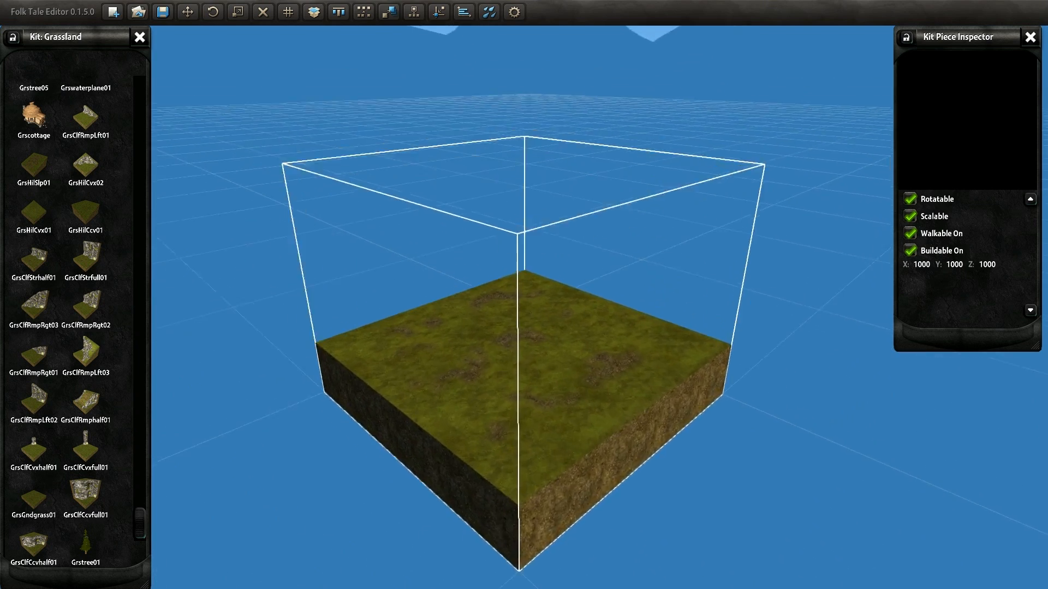
scroll(528, 299, up, 4)
click(530, 299)
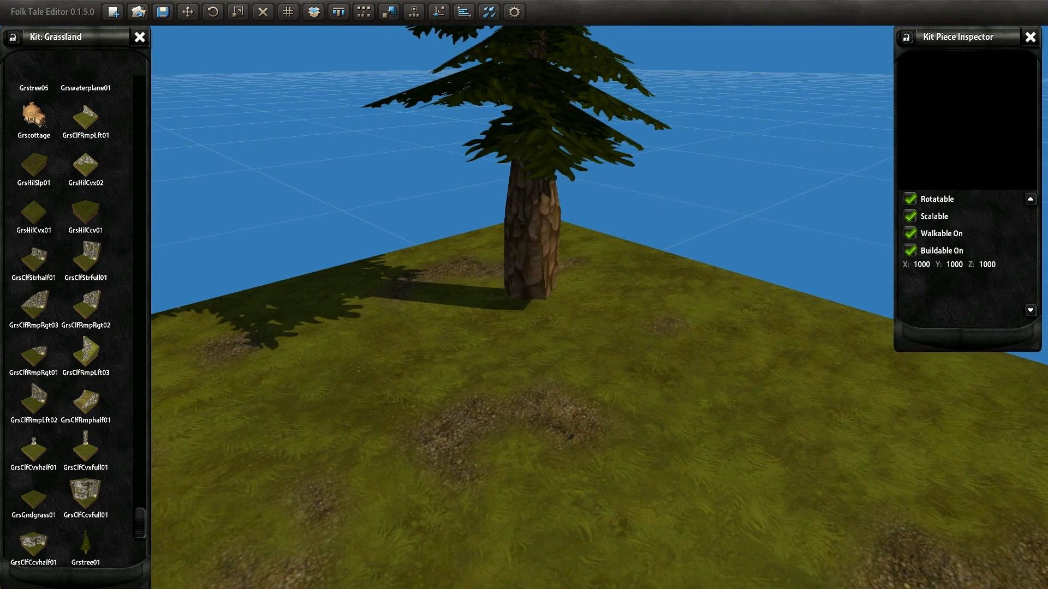
scroll(528, 299, down, 6)
click(522, 234)
scroll(522, 234, up, 4)
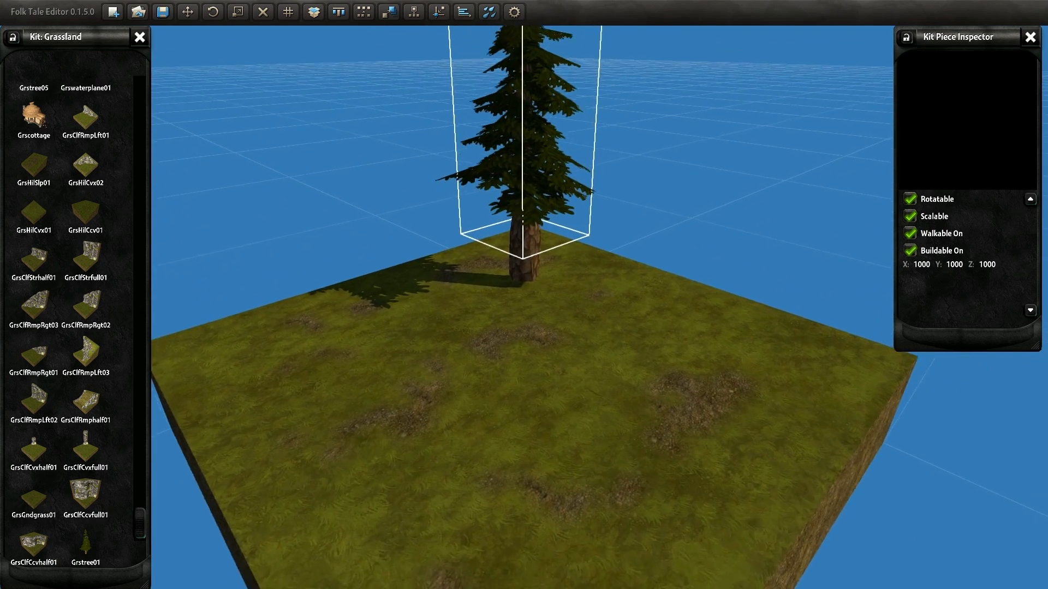
scroll(521, 234, up, 2)
scroll(522, 234, up, 3)
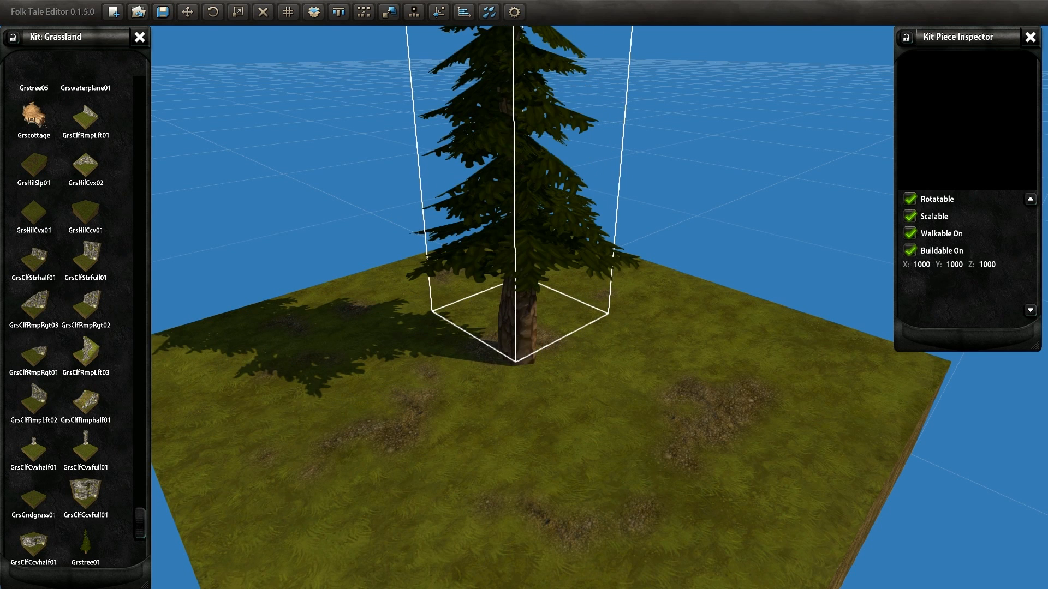
scroll(545, 306, down, 5)
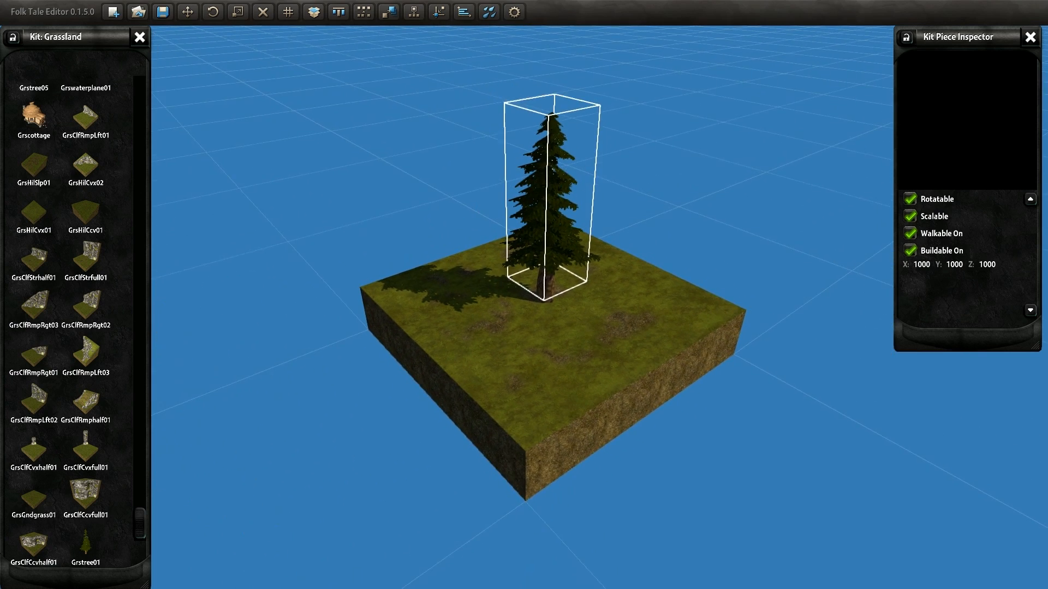
- Duplicate the grass tile in three directions to form a two-by-two block of ground
click(552, 371)
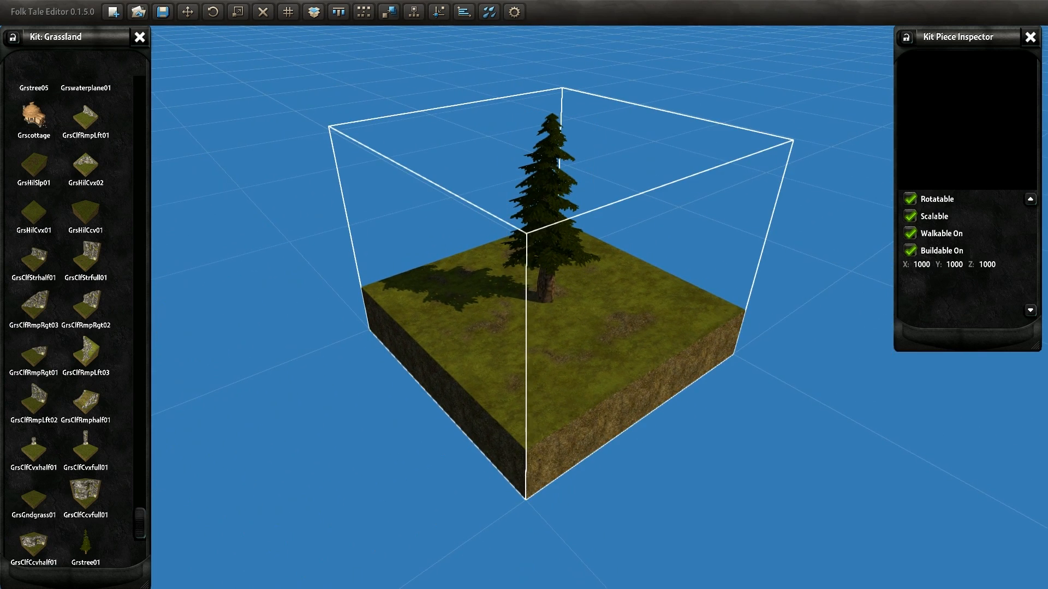
key(ctrl+Left)
key(ctrl+Up)
key(ctrl+Right)
- Select all four grass tiles and duplicate them alongside to form a two-by-four strip of ground
middle_drag(524, 306, 524, 328)
scroll(524, 328, down, 2)
shift+click(529, 382)
shift+click(524, 169)
shift+click(376, 234)
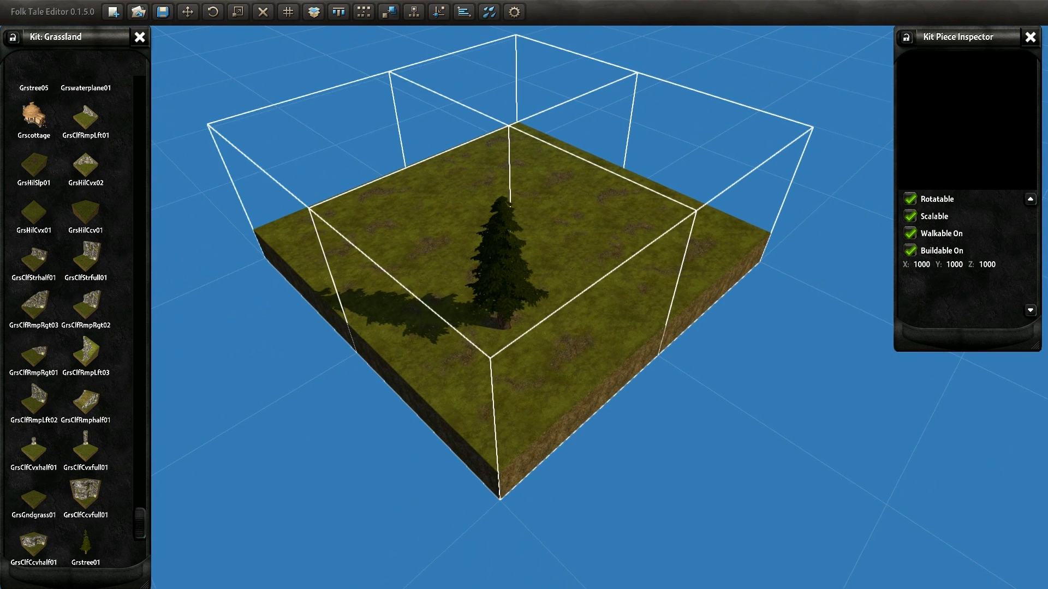
scroll(523, 306, down, 4)
key(ctrl+Left)
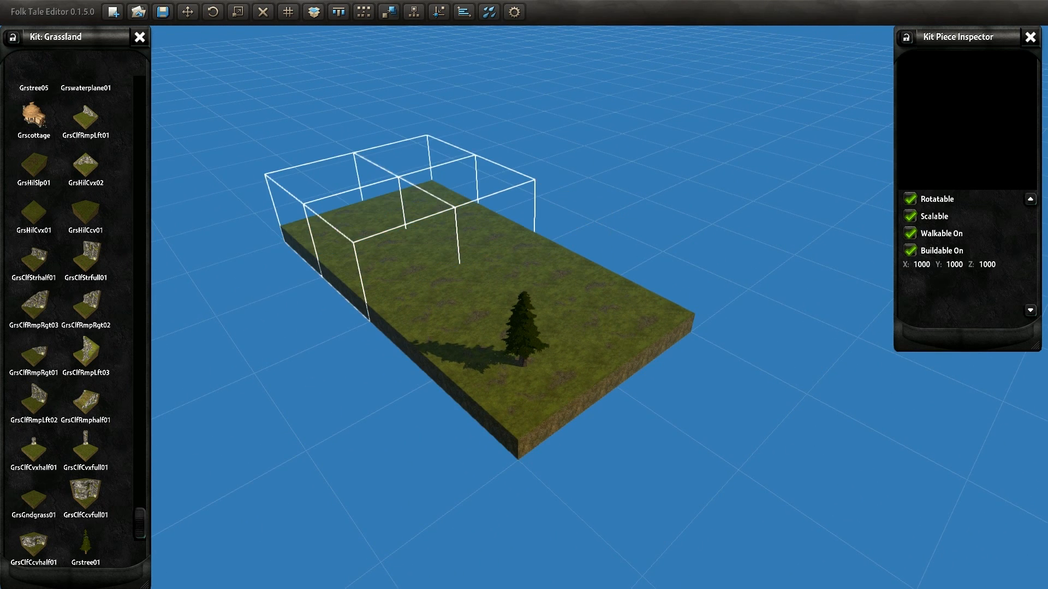
- Select the two front grass tiles with the tree and place a copy of them on the opposite side of the strip
click(524, 401)
shift+click(524, 335)
shift+click(446, 322)
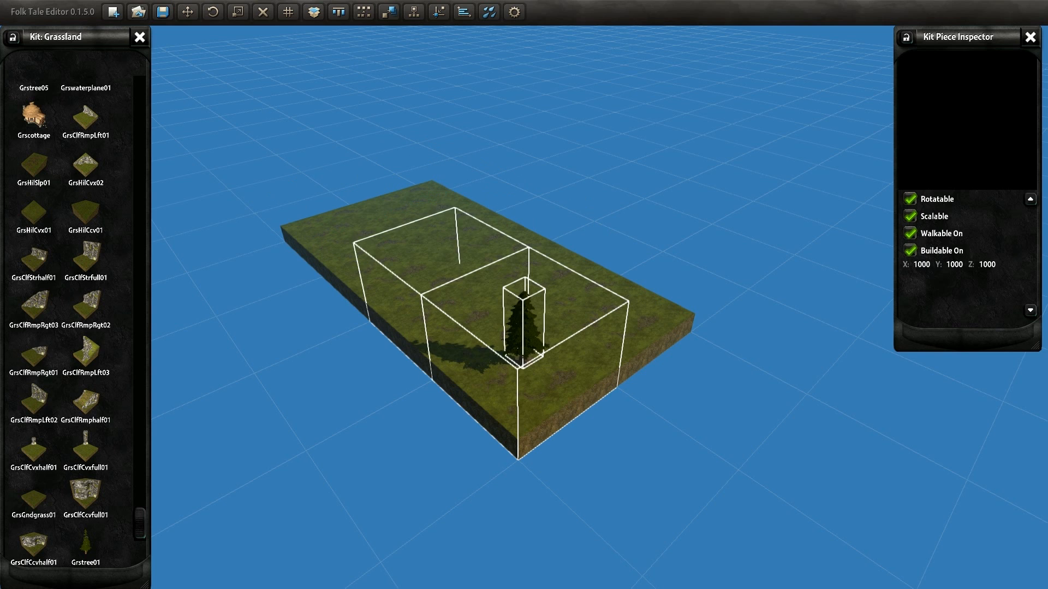
shift+drag(446, 322, 608, 232)
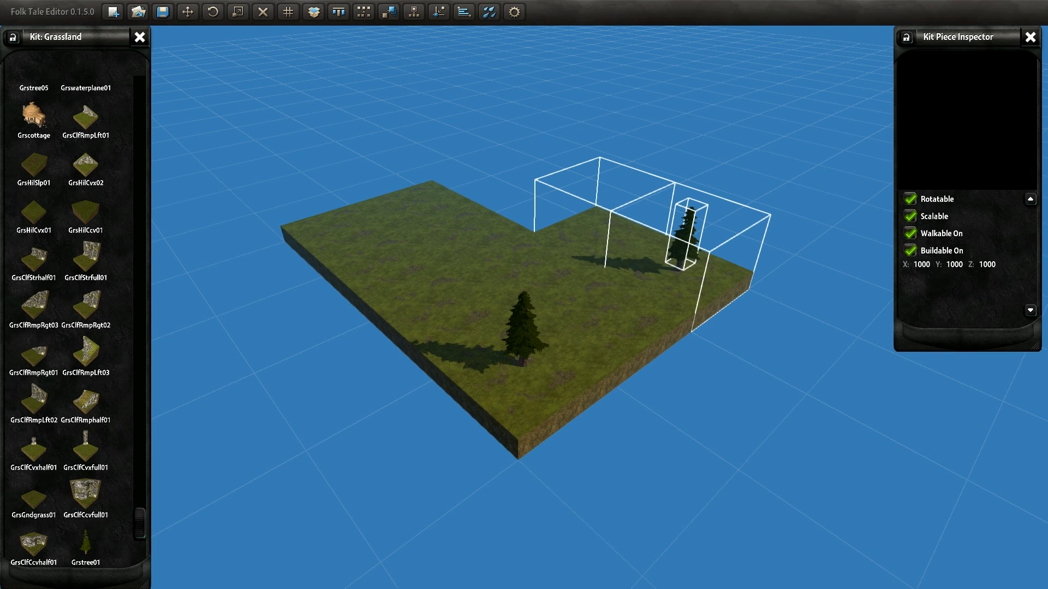
- Place a GrsClfCcvfull01 cliff piece in the notch of the ground, rotate it and lower it to ground level
right_drag(523, 305, 524, 229)
key(Escape)
key(w)
key(w)
key(s)
key(s)
click(524, 229)
key(r)
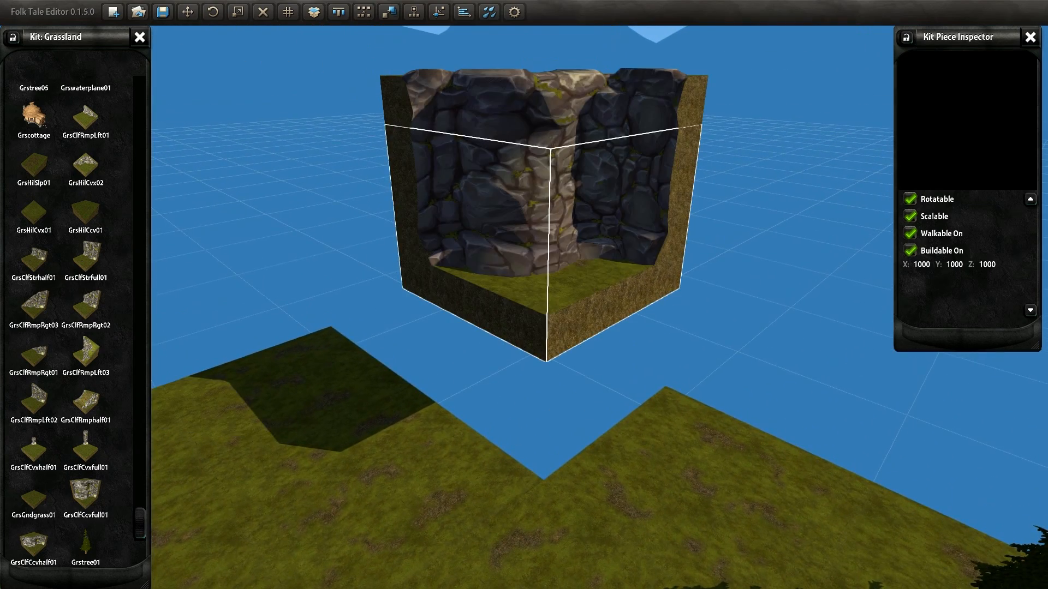
key(Page_Down)
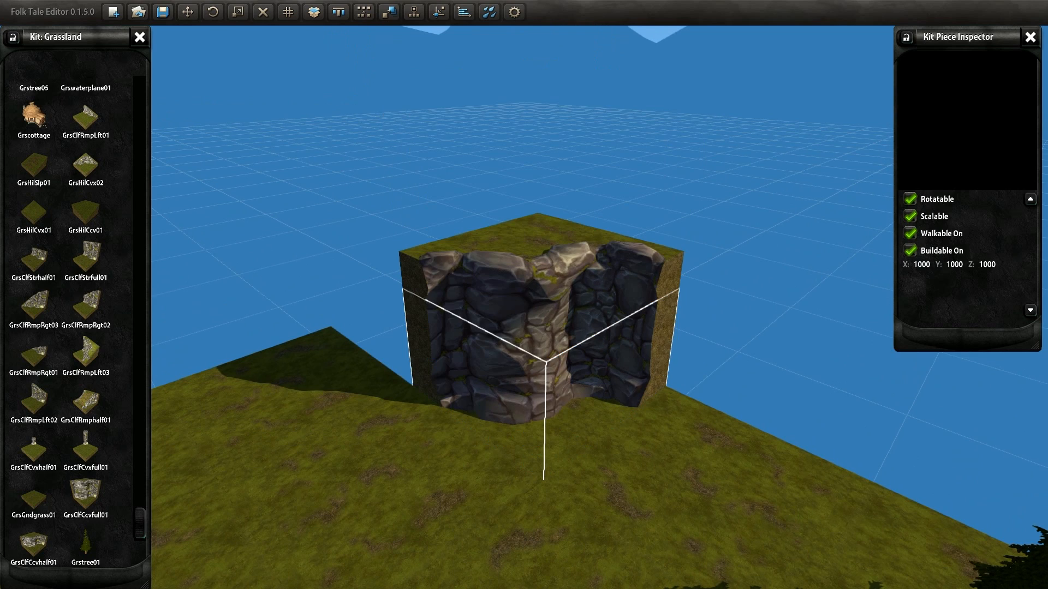
- Delete the two grass tiles beside the concave cliff and the stray cliff piece floating behind it
right_drag(524, 294, 431, 362)
click(538, 322)
key(Delete)
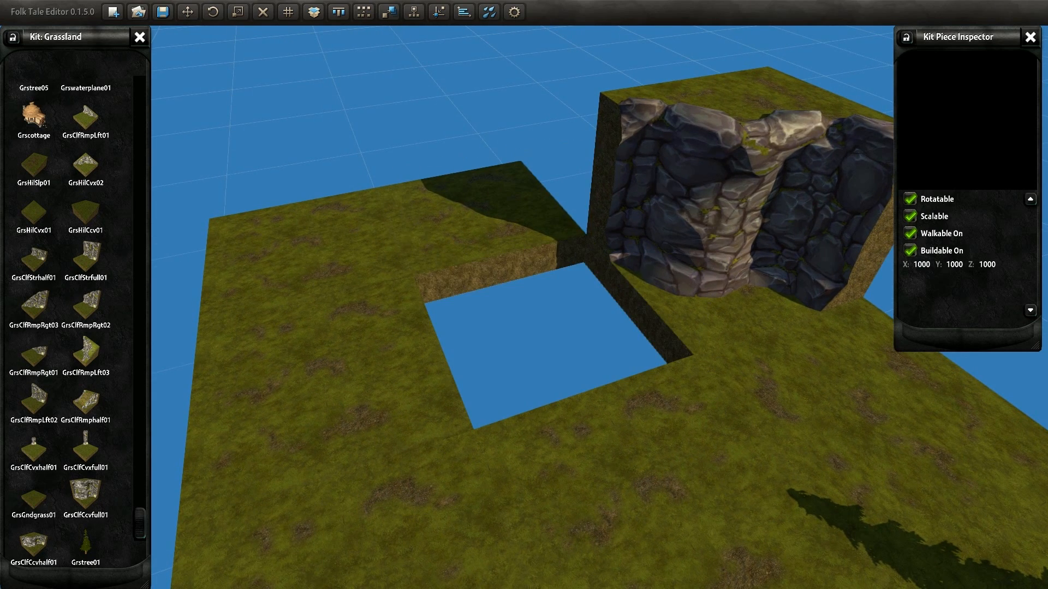
click(491, 219)
key(Delete)
right_drag(491, 218, 595, 166)
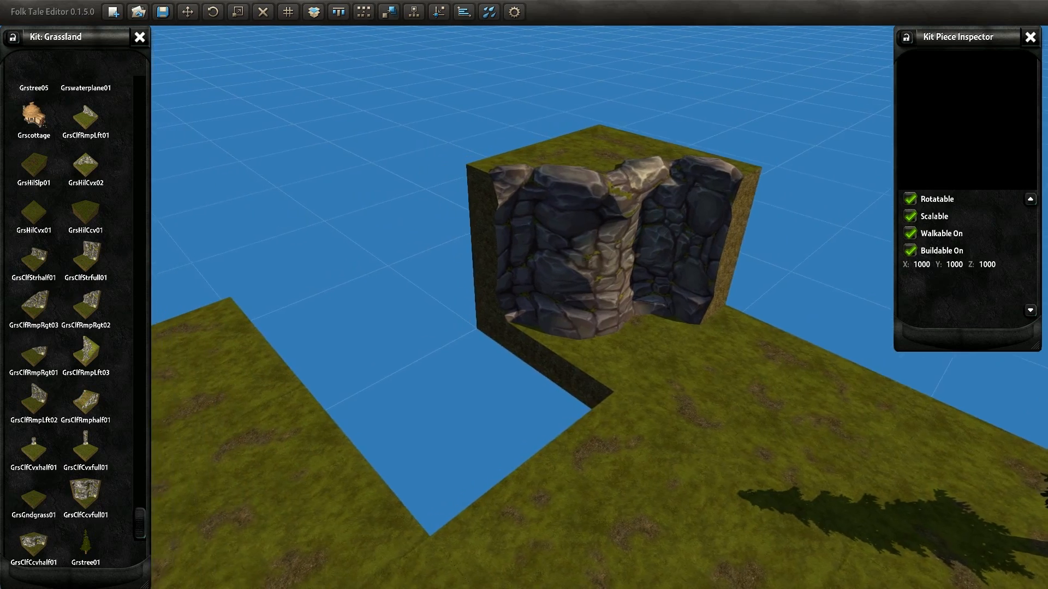
scroll(524, 294, up, 2)
scroll(524, 295, down, 3)
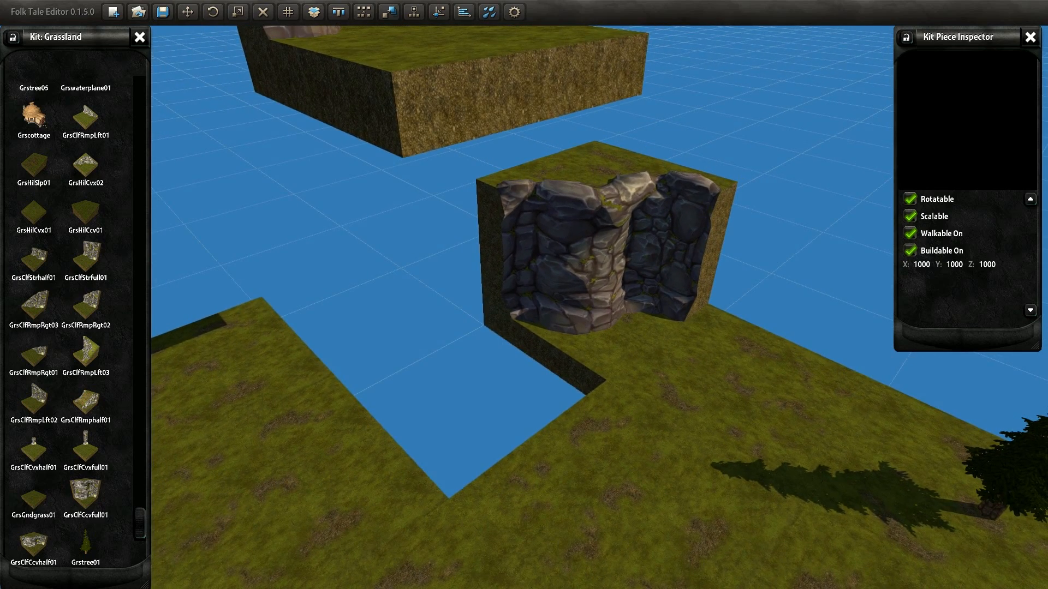
click(453, 98)
key(Delete)
- Place a GrsClfCvxfull01 cliff corner in the gap beside the concave cliff and rotate it to continue the wall
drag(86, 448, 472, 377)
key(r)
key(r)
key(r)
key(r)
key(r)
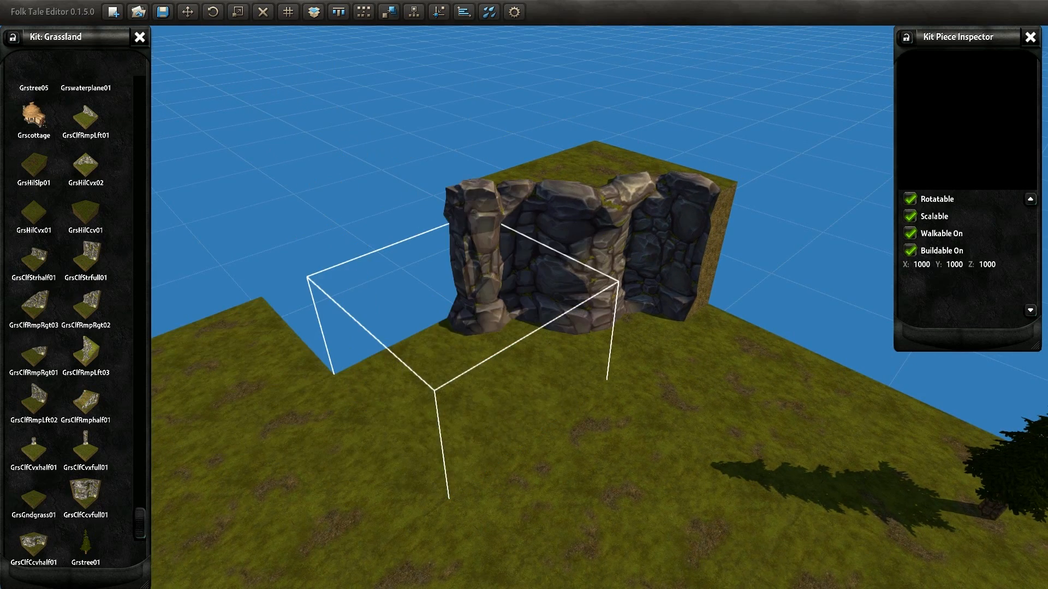
- Place a GrsClfStrfull01 straight cliff next to the convex corner and rotate it in line with the wall
right_drag(472, 377, 761, 370)
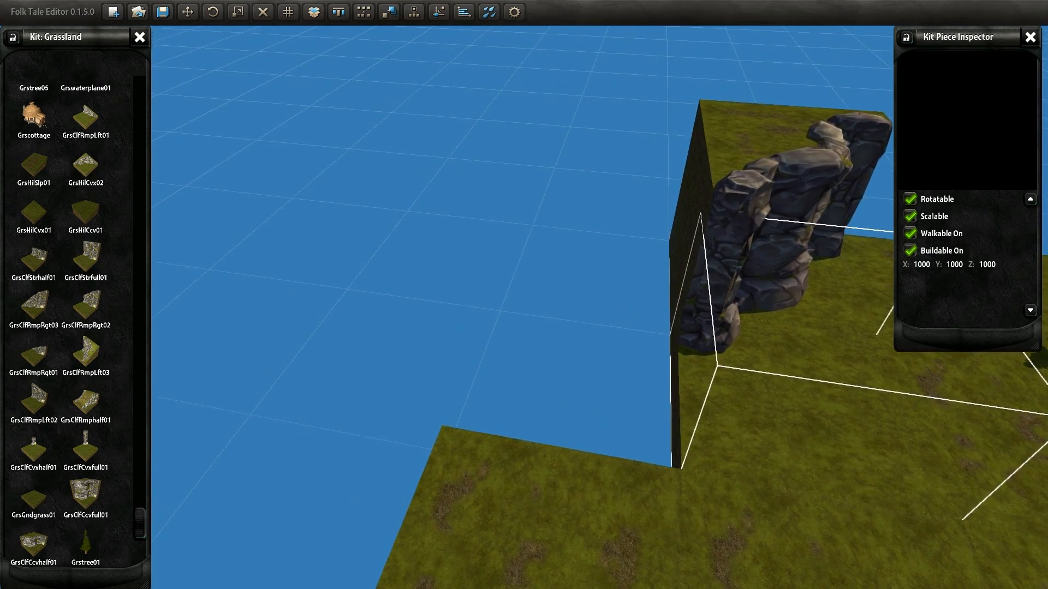
drag(85, 259, 579, 388)
key(r)
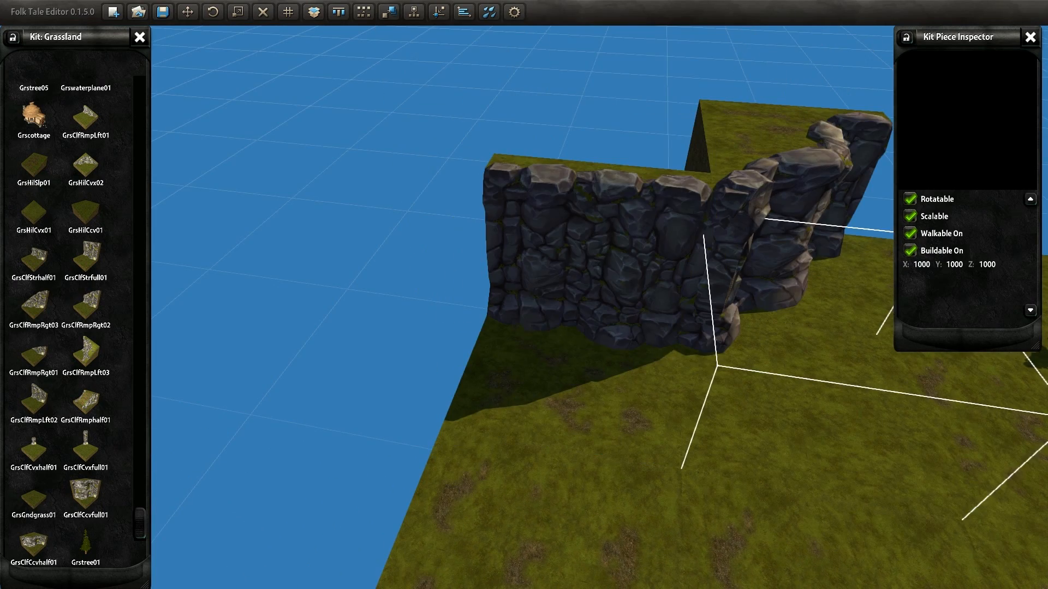
- Duplicate the convex cliff corner at the free end of the straight cliff and rotate it to fit
right_drag(579, 387, 523, 428)
scroll(524, 388, down, 2)
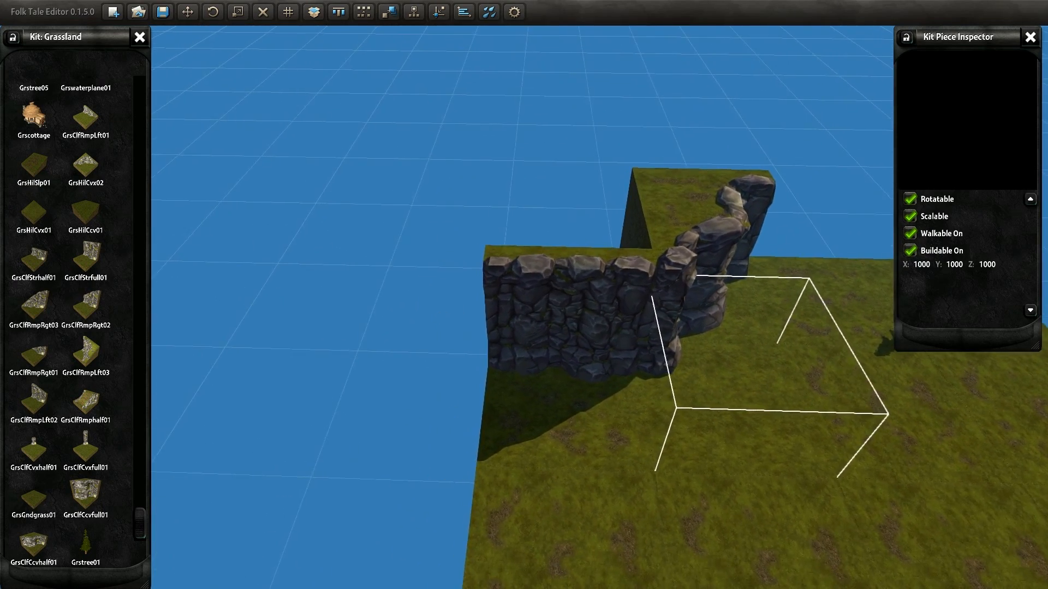
shift+drag(736, 393, 393, 401)
key(r)
- Add a rotated copy of the concave cliff beside the new convex corner and extend the wall with a copy of that pair
right_drag(715, 300, 851, 333)
scroll(764, 301, down, 3)
shift+drag(623, 125, 480, 251)
key(r)
shift+drag(628, 332, 423, 363)
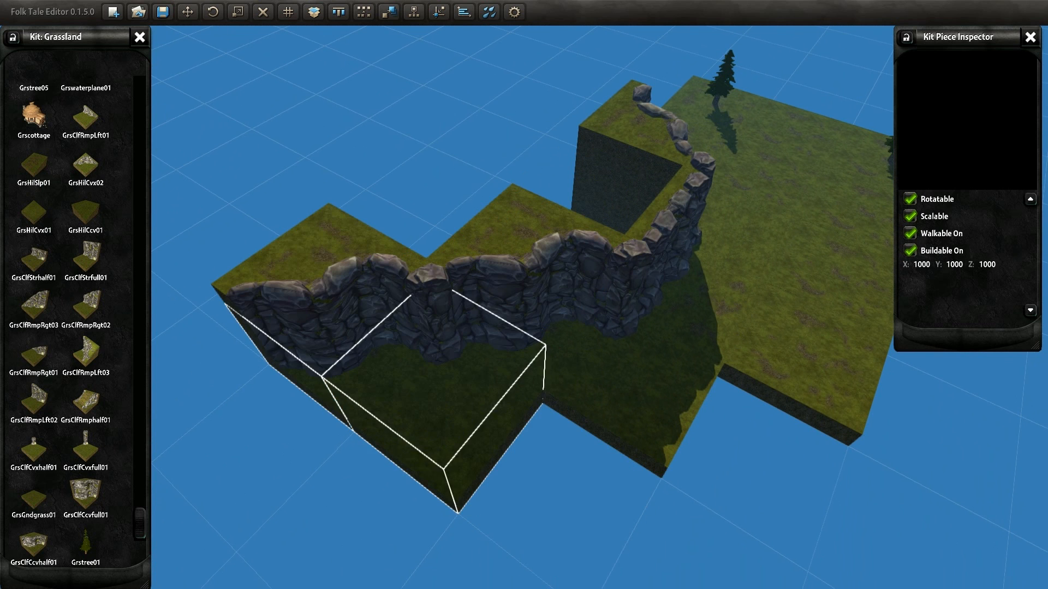
- Add a rotated copy of the straight cliff past the wall's end and fill the gap before it with a convex corner copy
click(720, 254)
shift+drag(720, 254, 181, 349)
key(r)
middle_drag(230, 349, 415, 341)
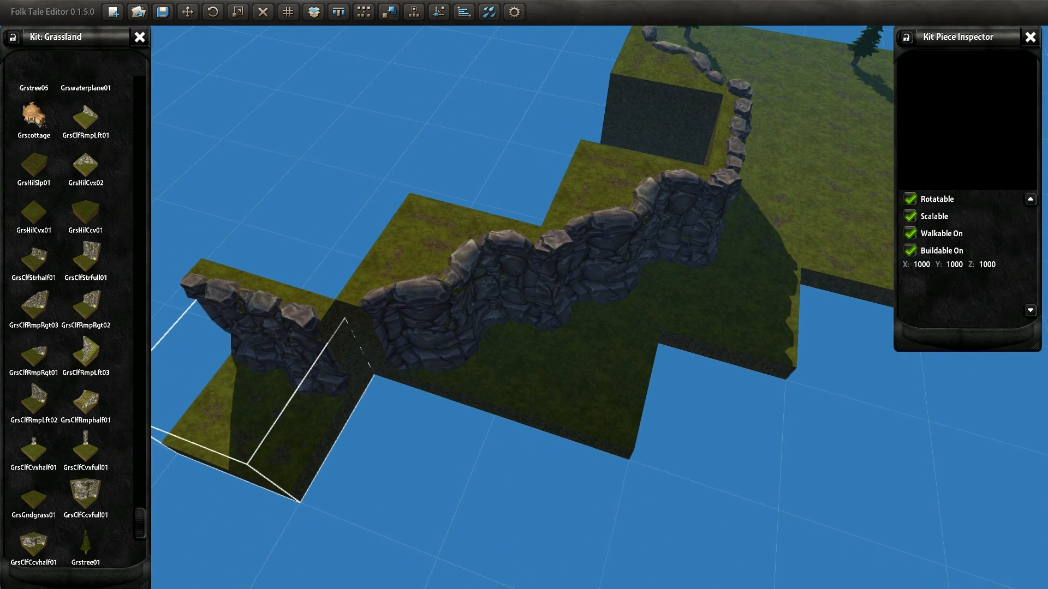
click(573, 349)
shift+drag(573, 349, 360, 437)
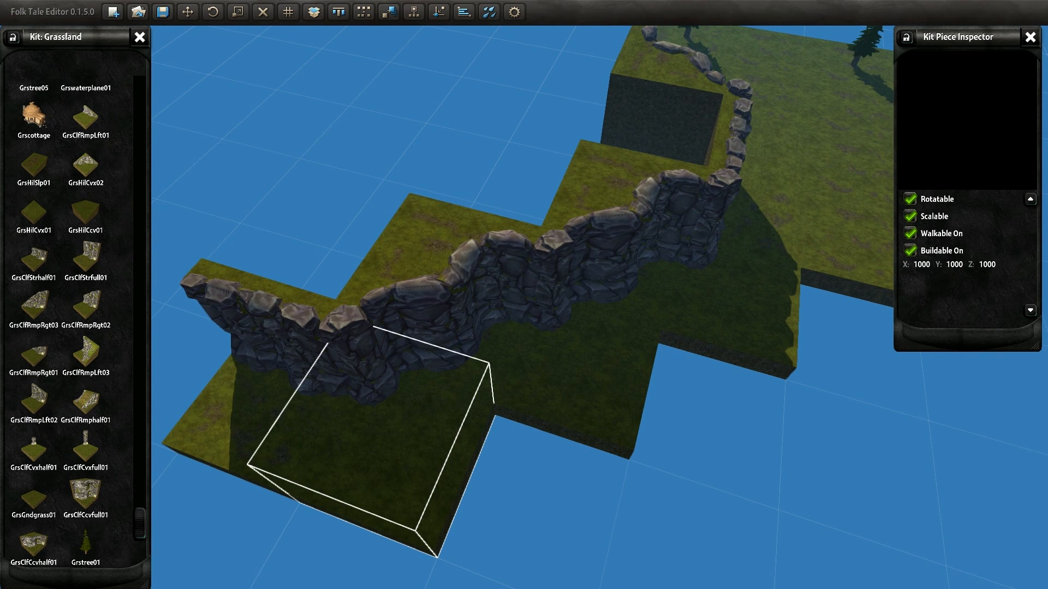
- Duplicate the convex corner at the open end of the last straight cliff and rotate it to turn the wall
middle_drag(360, 437, 624, 393)
shift+drag(655, 328, 361, 469)
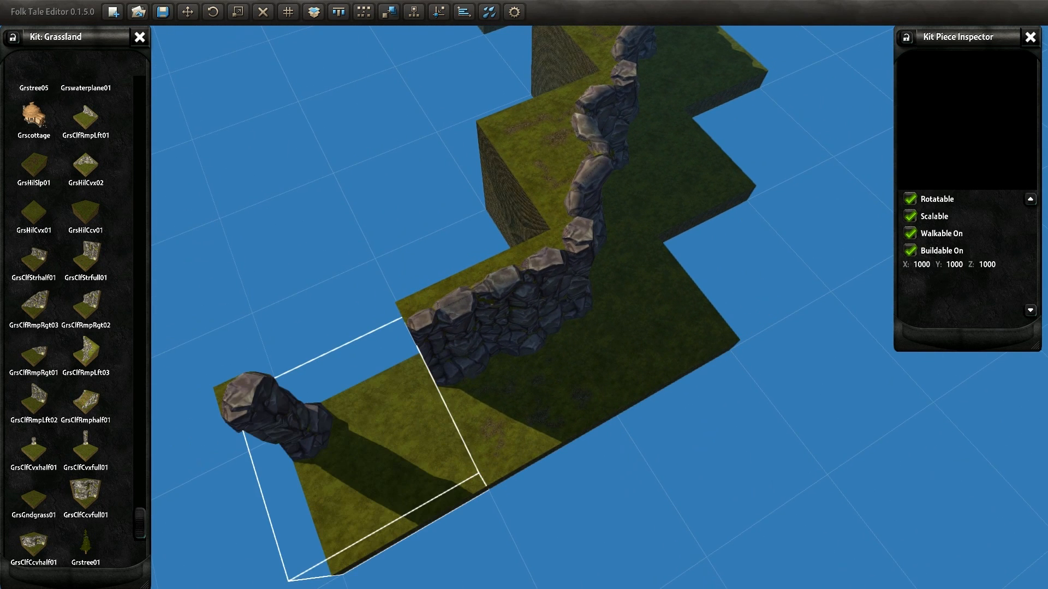
key(r)
- Extend the wall past the turned corner with copies of the straight cliff, rotating the first copy to match
click(530, 398)
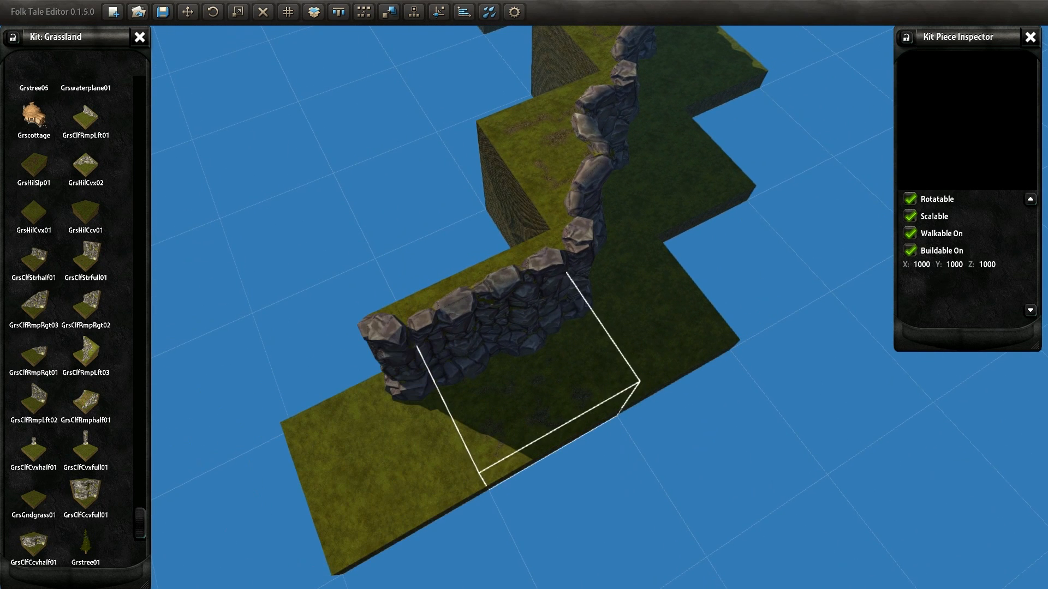
shift+drag(545, 376, 306, 322)
key(r)
middle_drag(306, 322, 551, 234)
shift+drag(568, 376, 246, 322)
middle_drag(245, 322, 502, 333)
- Duplicate the convex cliff corner at the end of the long straight wall and rotate it
click(796, 245)
shift+drag(797, 245, 333, 420)
key(r)
middle_drag(333, 414, 590, 412)
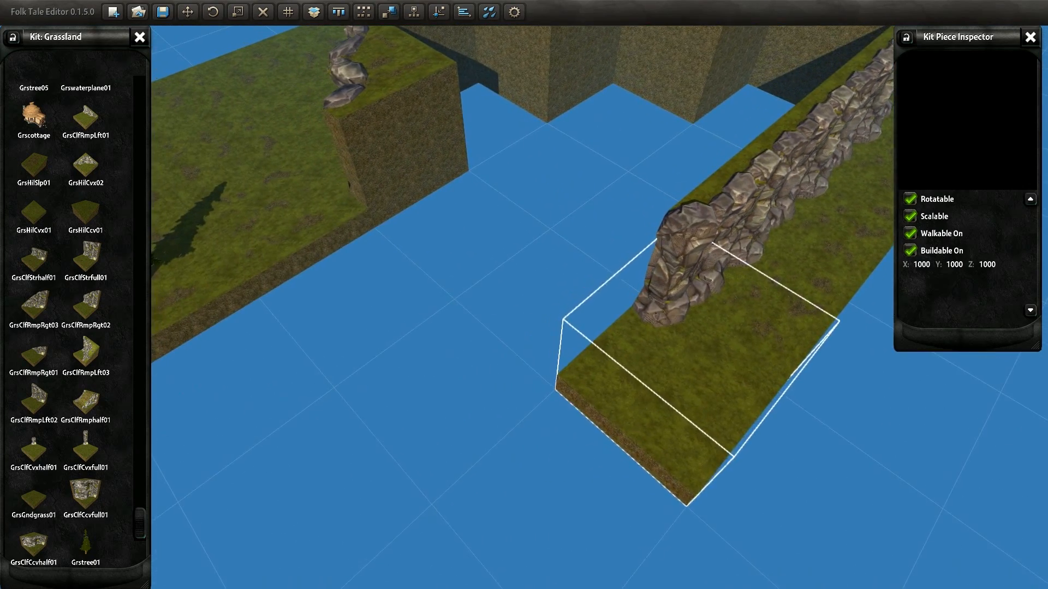
- Place a rotated copy of the straight cliff beside the original ground, facing the gap toward the long wall
click(770, 312)
shift+drag(769, 311, 355, 300)
key(r)
middle_drag(354, 301, 556, 311)
- Replace the grass tile between the first concave cliff and the new straight cliff with a rotated copy of the convex corner
click(633, 305)
shift+drag(633, 306, 622, 414)
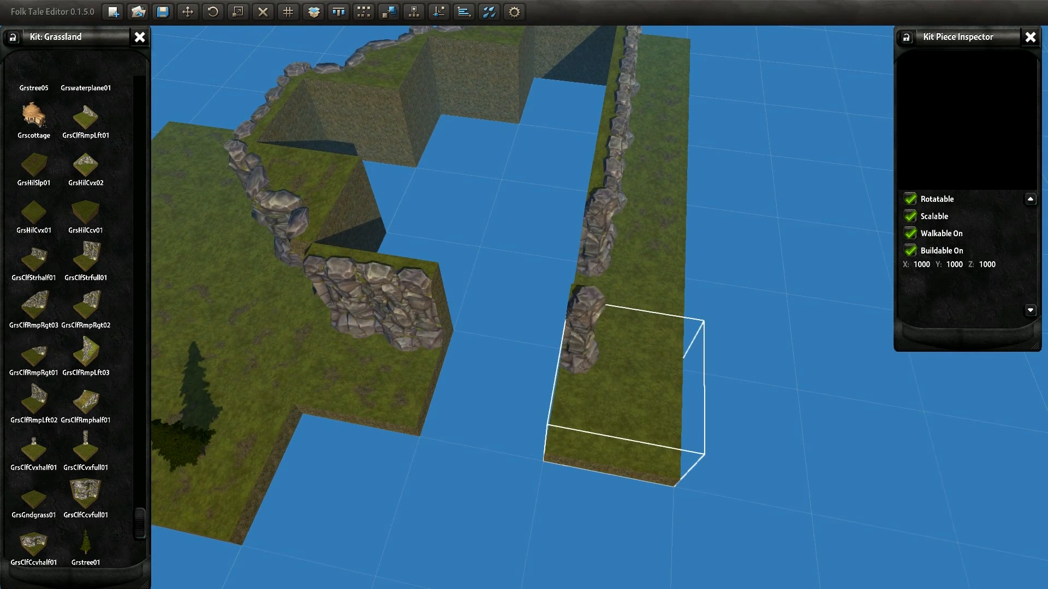
click(265, 347)
key(Delete)
click(622, 415)
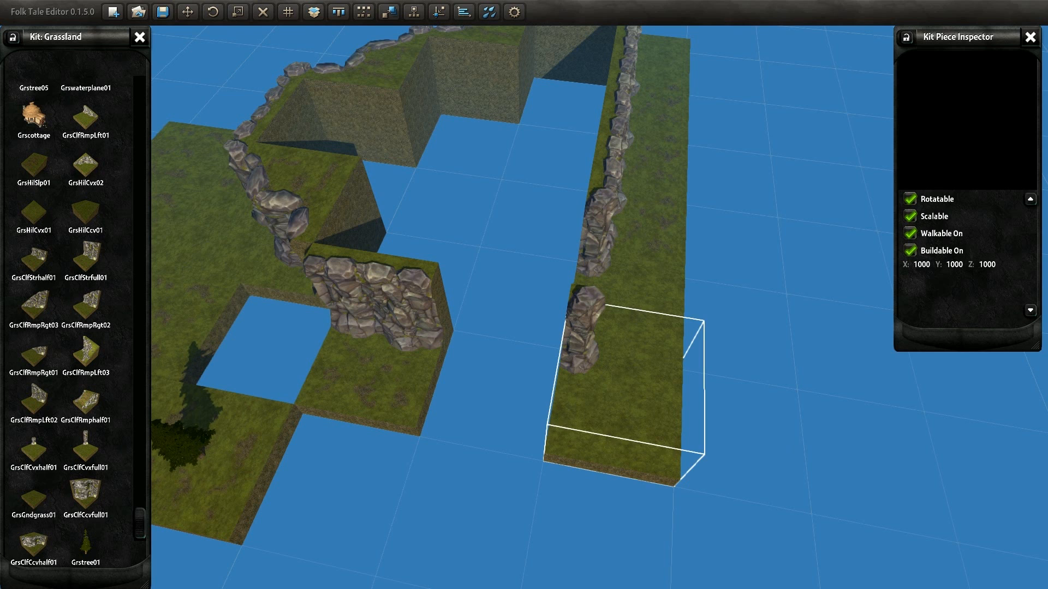
drag(622, 414, 265, 346)
key(r)
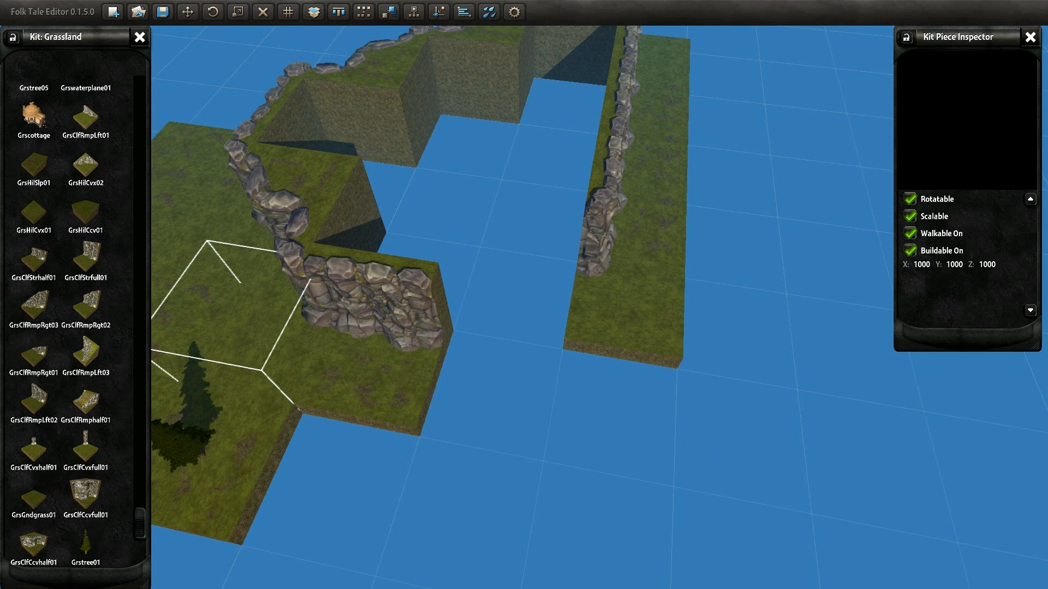
- Copy the concave cliff into the gap beside the long wall's end corner and rotate it to join the wall
click(314, 191)
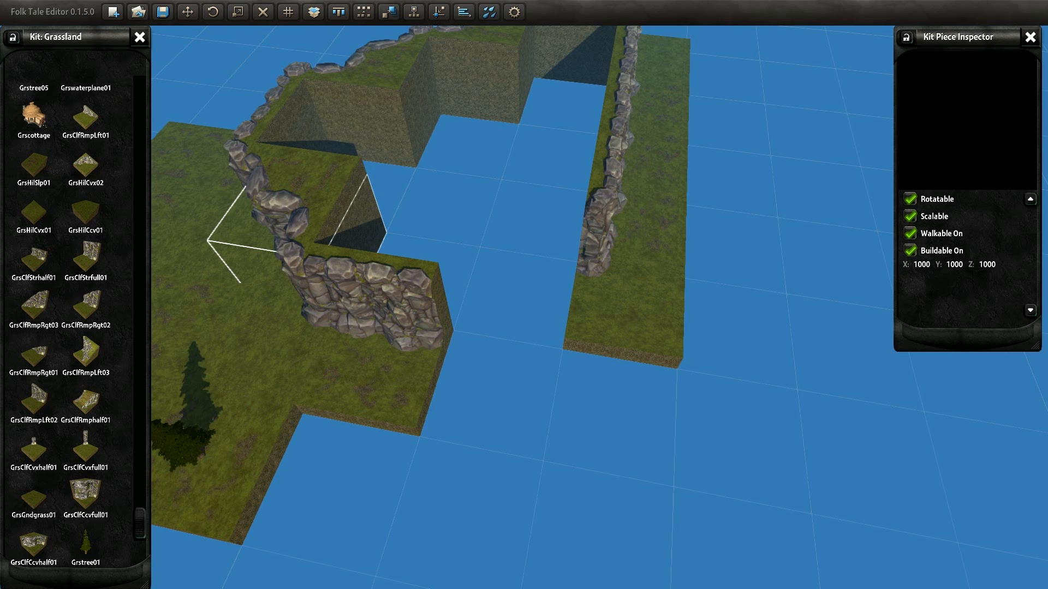
key(ctrl+v)
key(r)
key(r)
key(r)
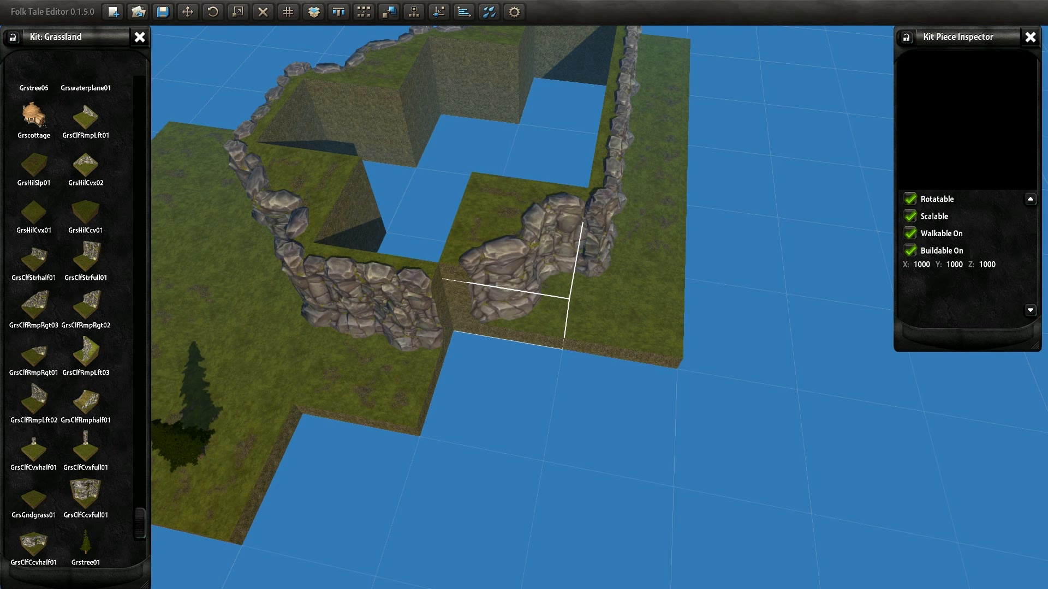
- Place a copy of the convex cliff corner in the last gap and rotate it to close the wall
click(259, 335)
key(ctrl+v)
key(r)
key(r)
key(r)
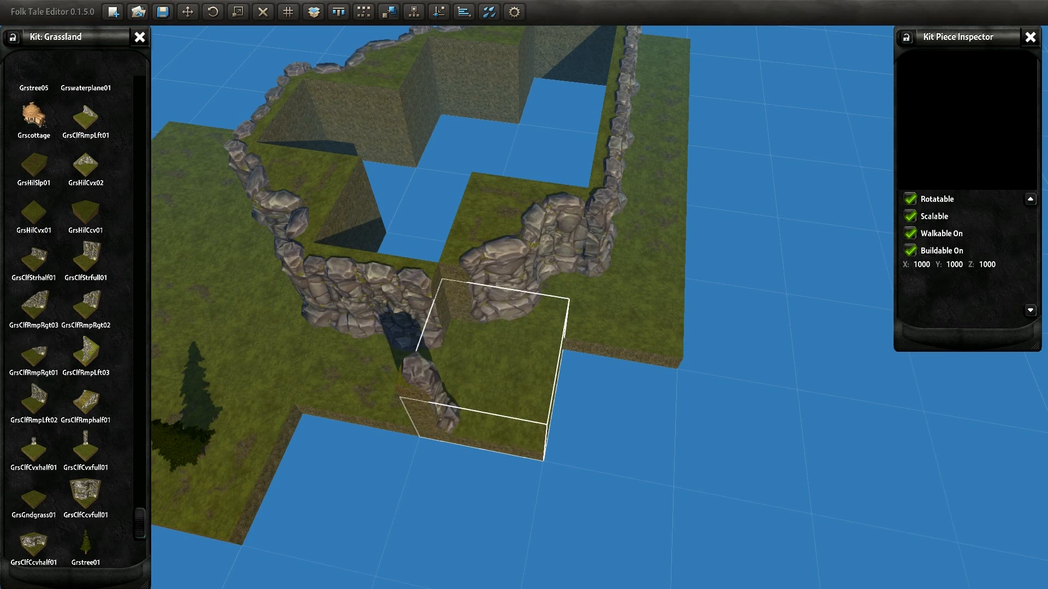
- Copy a flat grass tile into all the open spaces inside the closed cliff wall to fill the plateau top
middle_drag(499, 376, 272, 385)
click(262, 390)
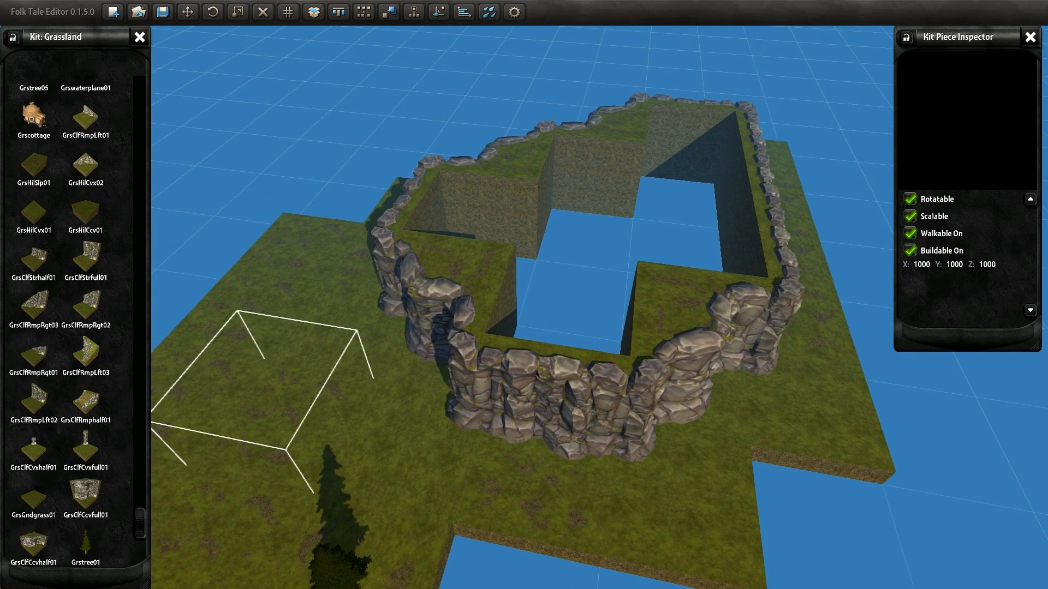
key(ctrl+v)
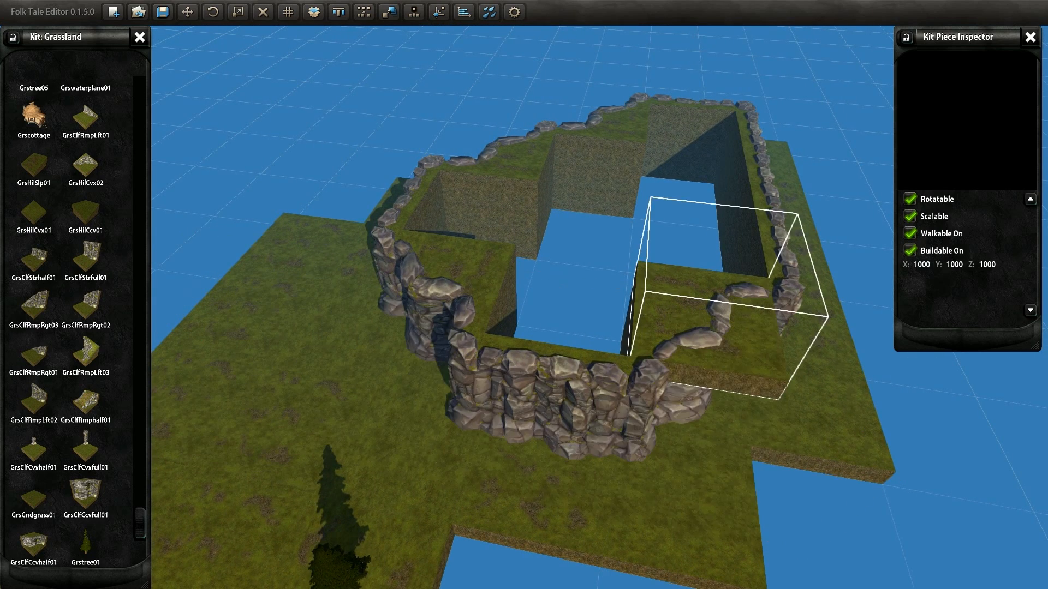
click(566, 298)
click(581, 220)
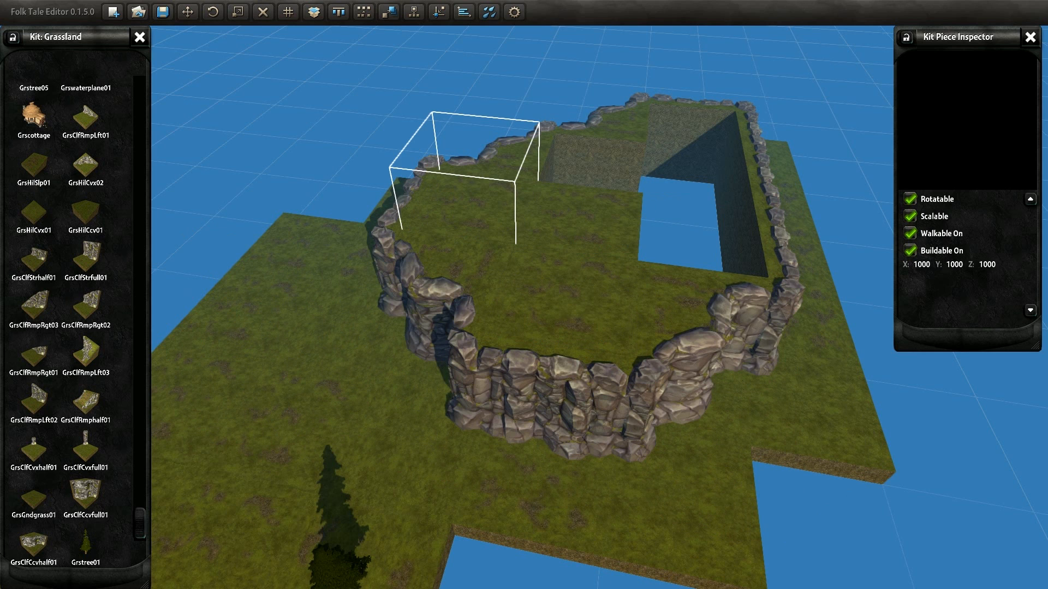
click(473, 206)
click(597, 163)
click(694, 126)
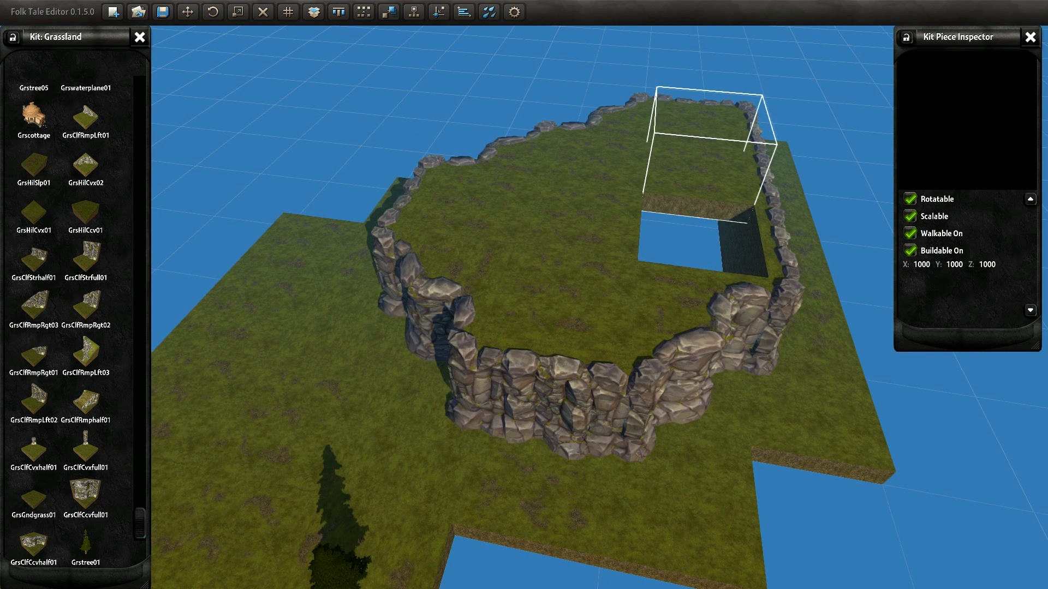
click(698, 172)
- Select the outermost row of ground tiles, both trees and the first tile of the row behind
middle_drag(704, 202, 799, 163)
scroll(802, 207, down, 5)
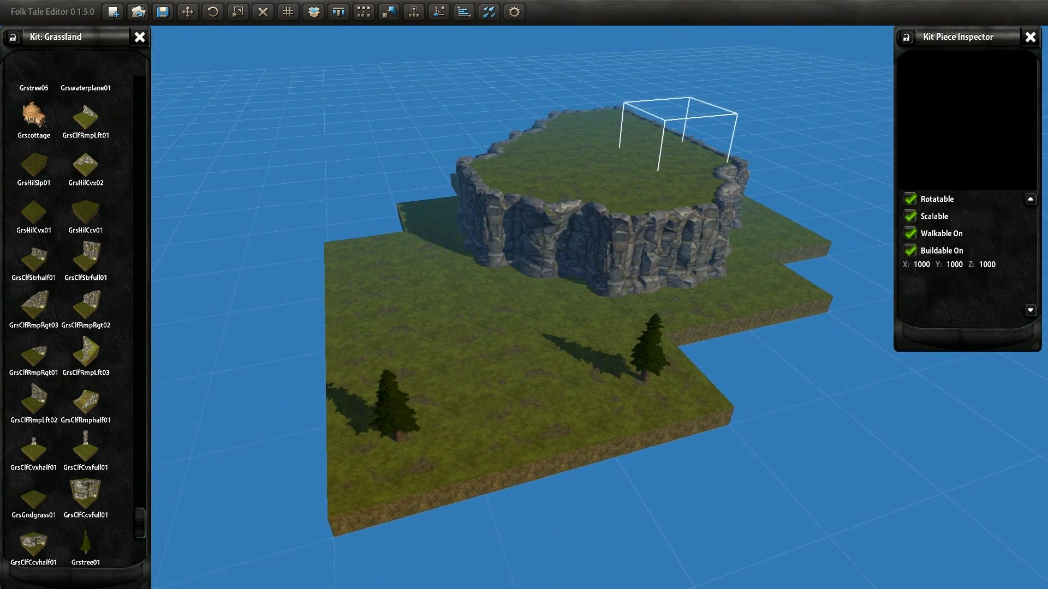
click(418, 467)
shift+click(537, 429)
shift+click(653, 406)
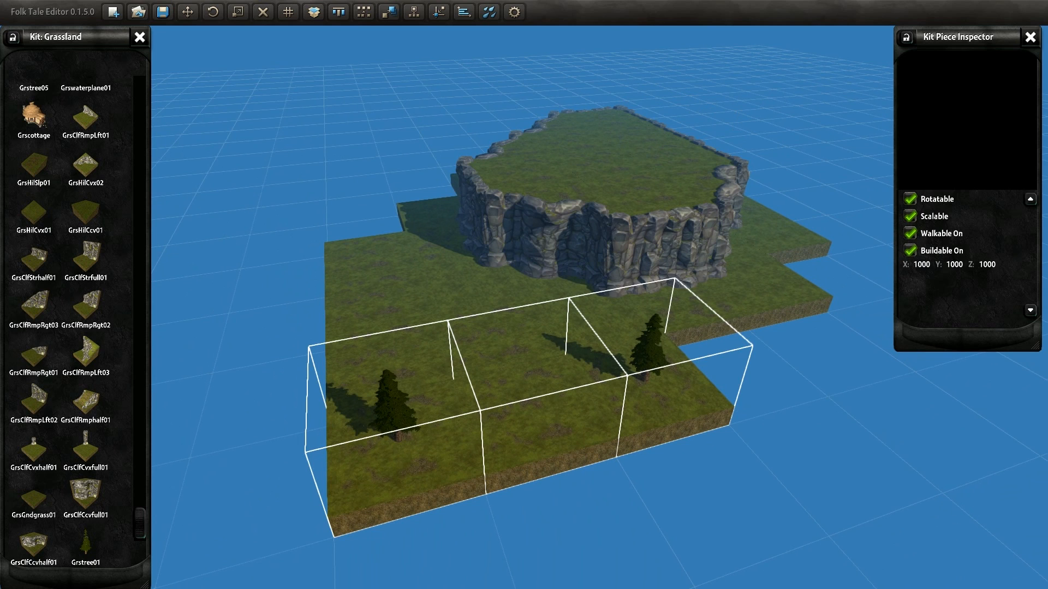
shift+click(394, 409)
shift+click(649, 349)
shift+click(390, 357)
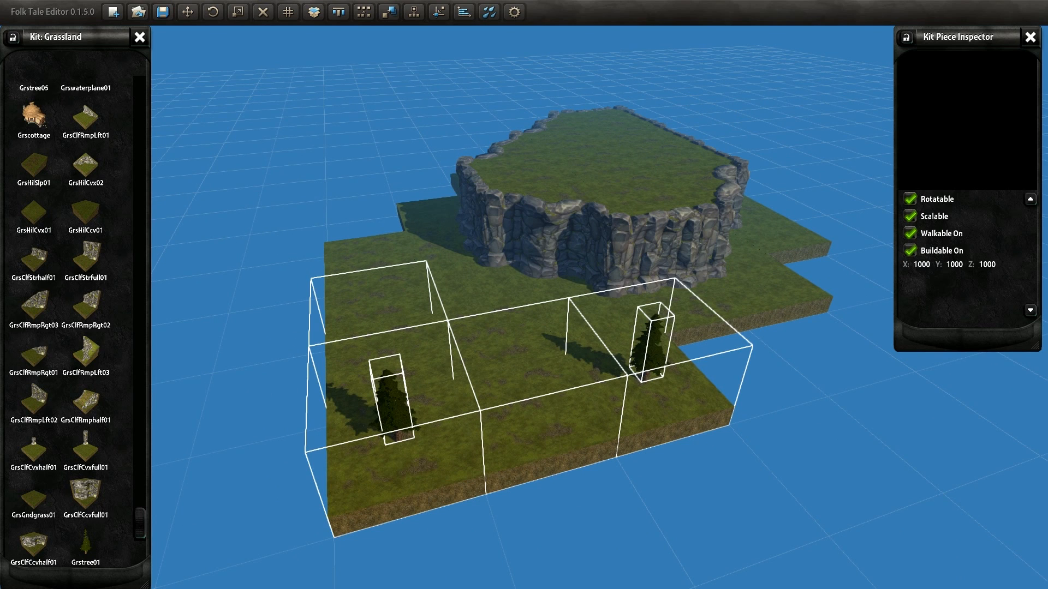
- Add the rest of the second tile row and the two stepped outer tiles beside the cliff to the selection
shift+click(493, 337)
shift+click(595, 317)
shift+click(696, 297)
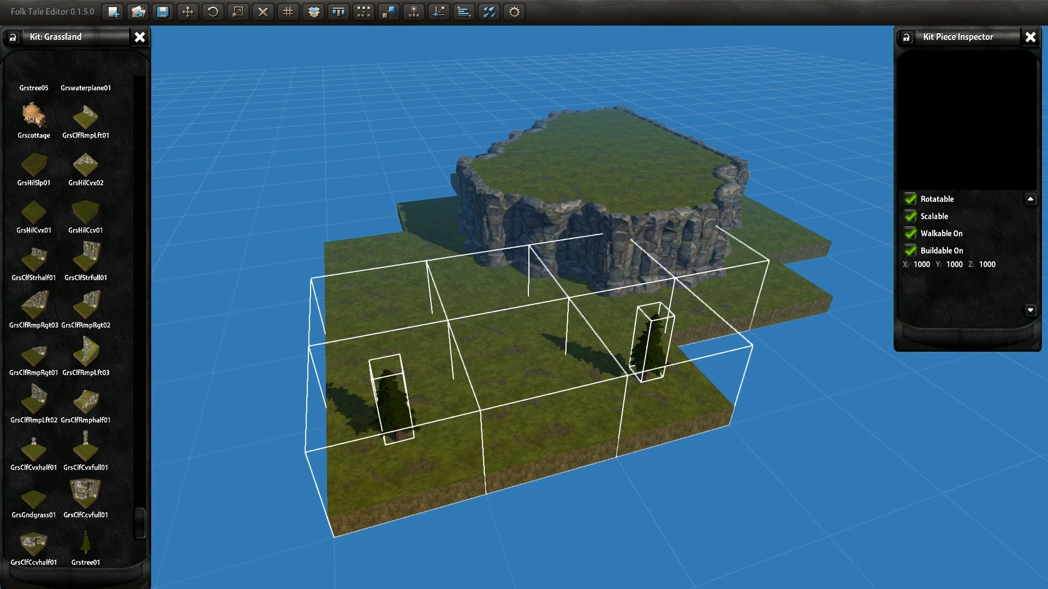
shift+click(797, 278)
shift+click(788, 226)
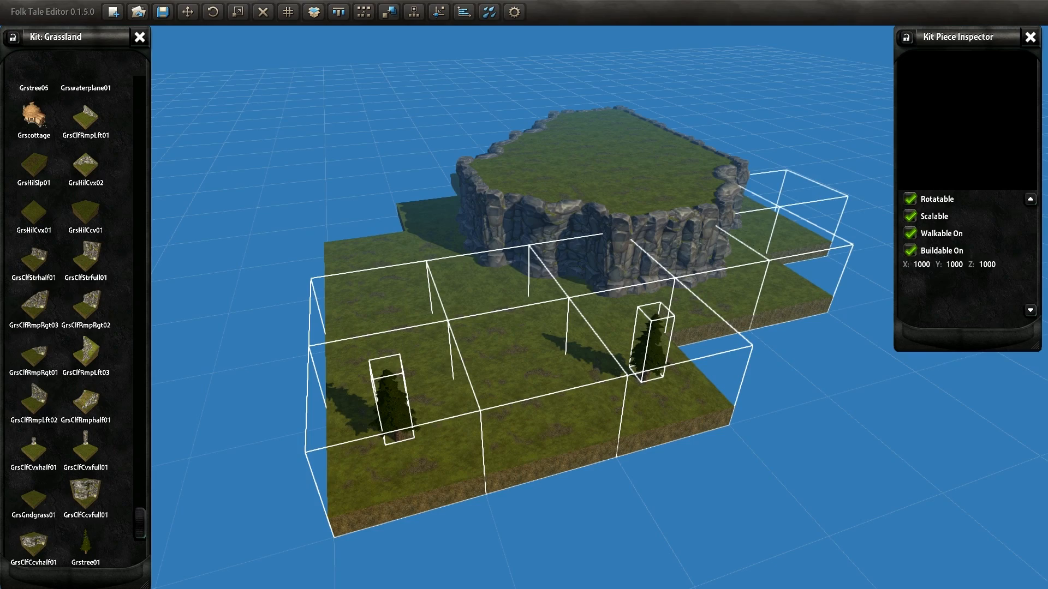
- Add the remaining open ground tiles between the trees and the cliff wall to the selection
right_drag(601, 273, 731, 316)
key(a)
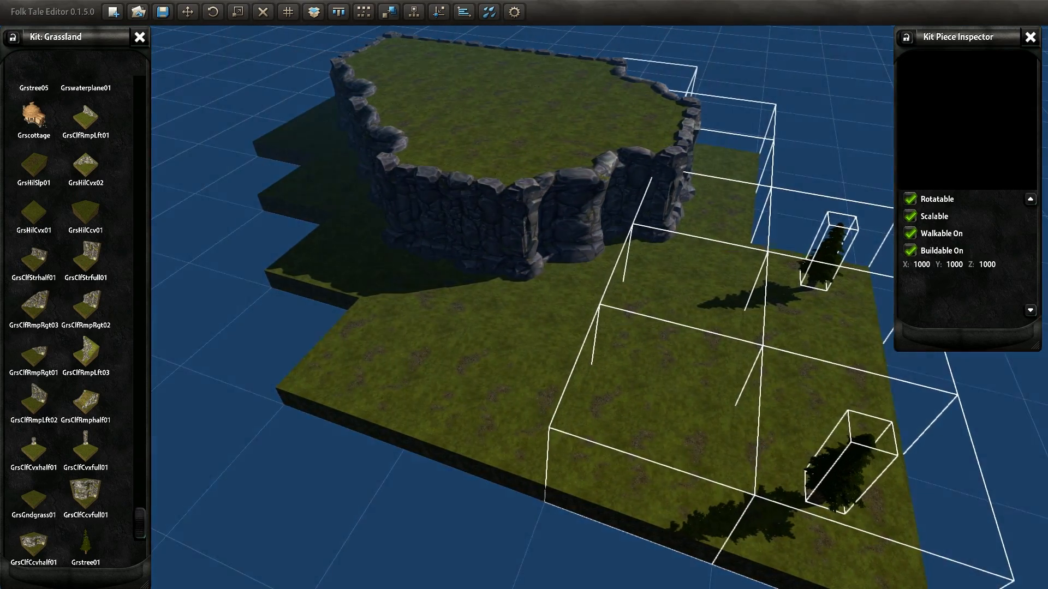
shift+click(573, 230)
shift+click(545, 311)
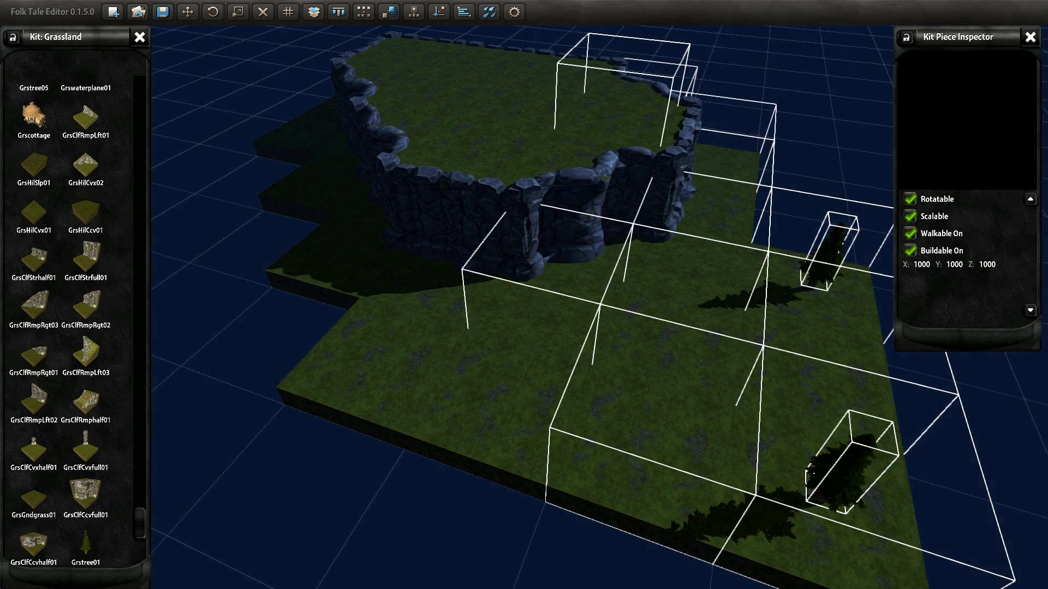
shift+click(500, 406)
key(a)
right_drag(500, 382, 584, 385)
shift+click(507, 371)
shift+click(504, 286)
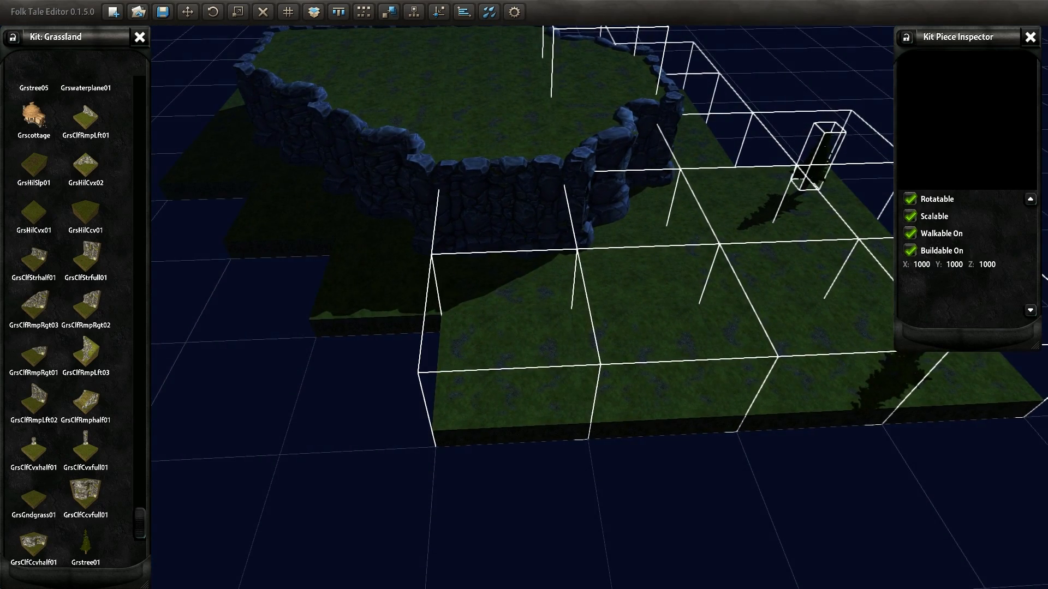
- Extend the selection with the stepped base tiles and cliff pieces along the shaded side of the plateau
shift+click(497, 126)
key(a)
right_drag(497, 219, 639, 224)
key(s)
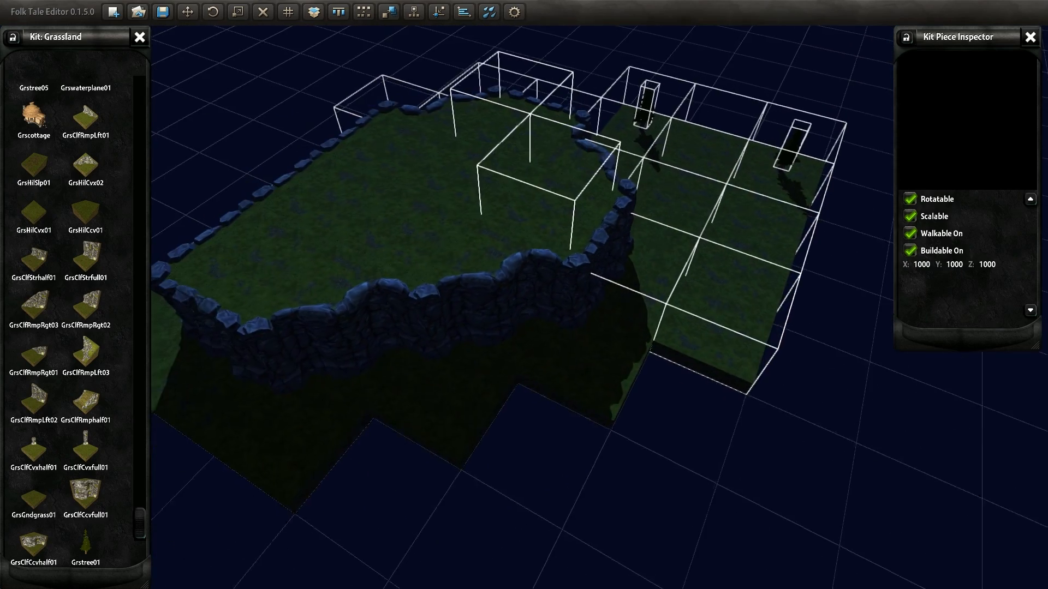
shift+click(592, 360)
shift+click(502, 309)
shift+click(441, 377)
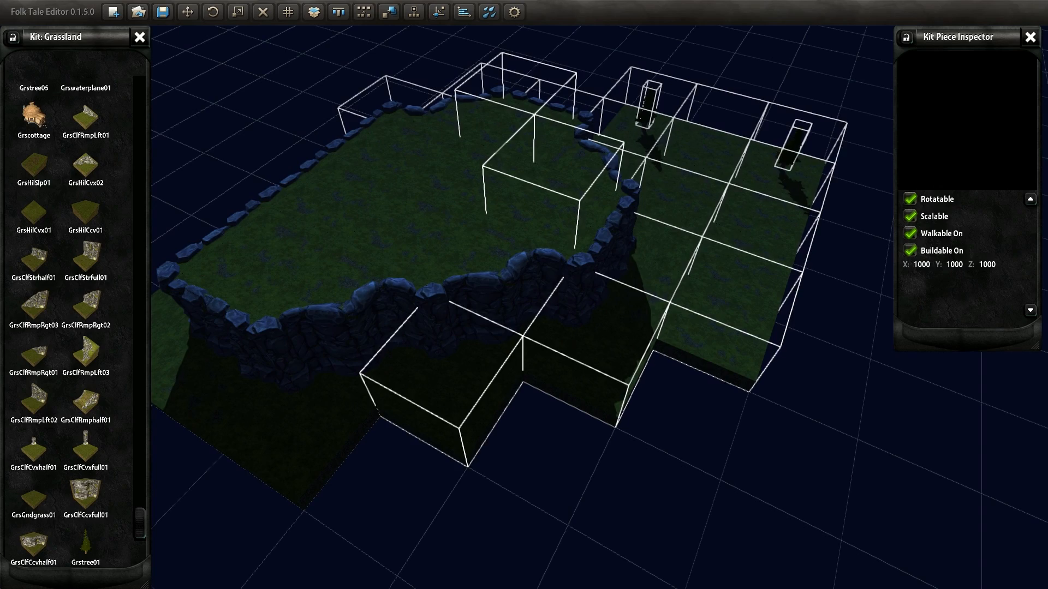
shift+click(273, 412)
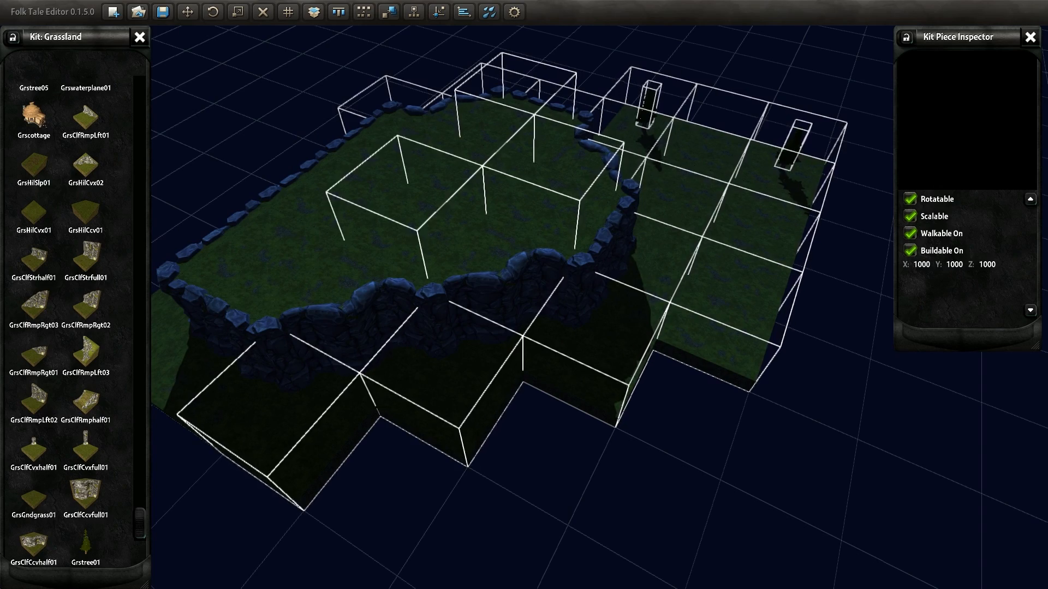
- Raise the concave cliff near the end of the long wall and lower it back into place
middle_drag(469, 305, 737, 316)
middle_drag(524, 305, 524, 382)
middle_drag(524, 306, 655, 303)
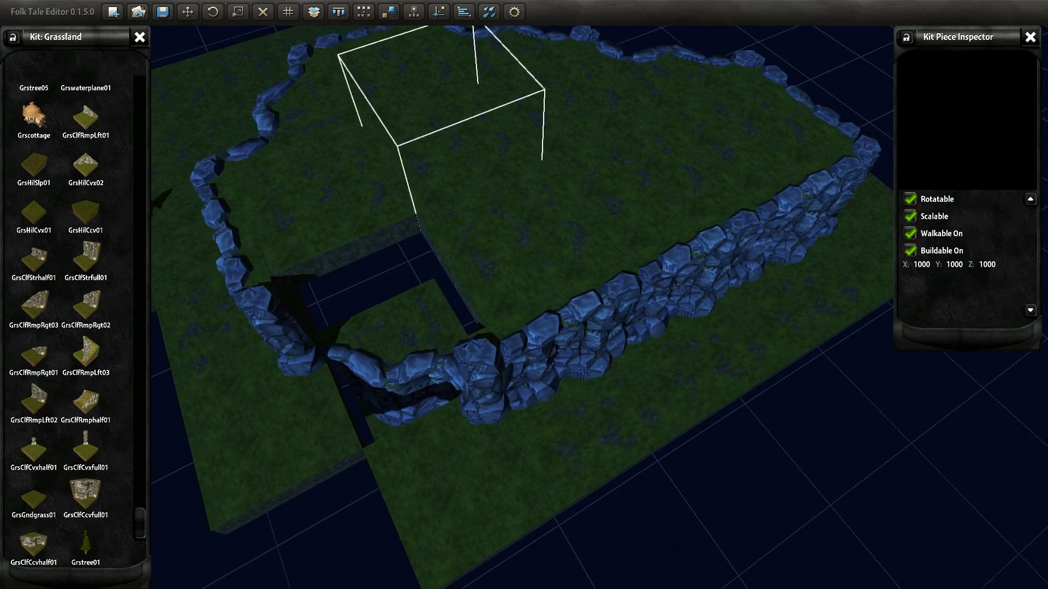
key(Page_Up)
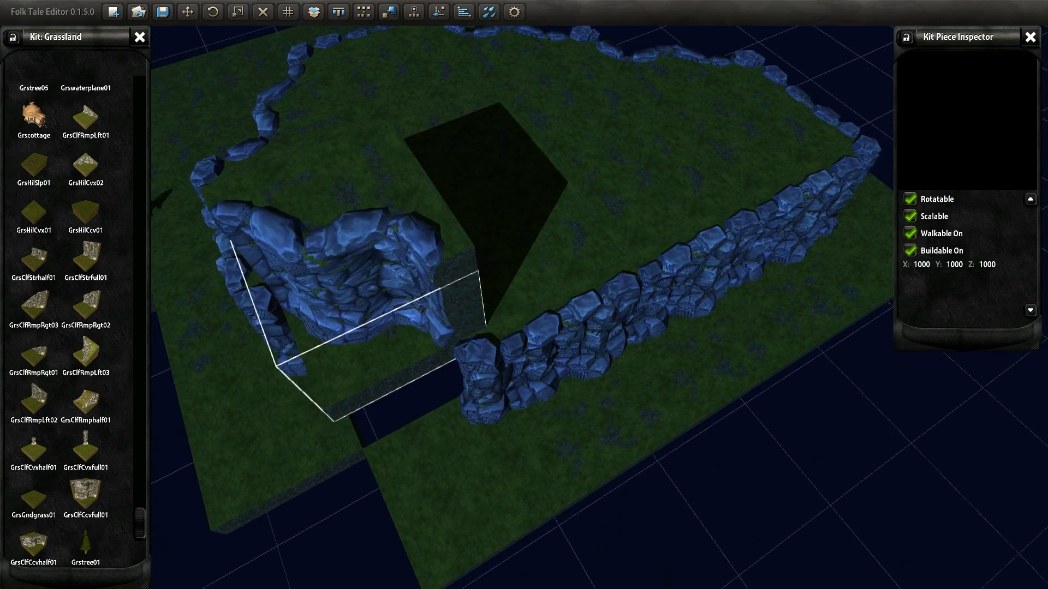
key(Page_Down)
- Select the cliff pieces of the short end wall and place a copy farther out and one level lower
middle_drag(524, 306, 629, 300)
shift+click(508, 431)
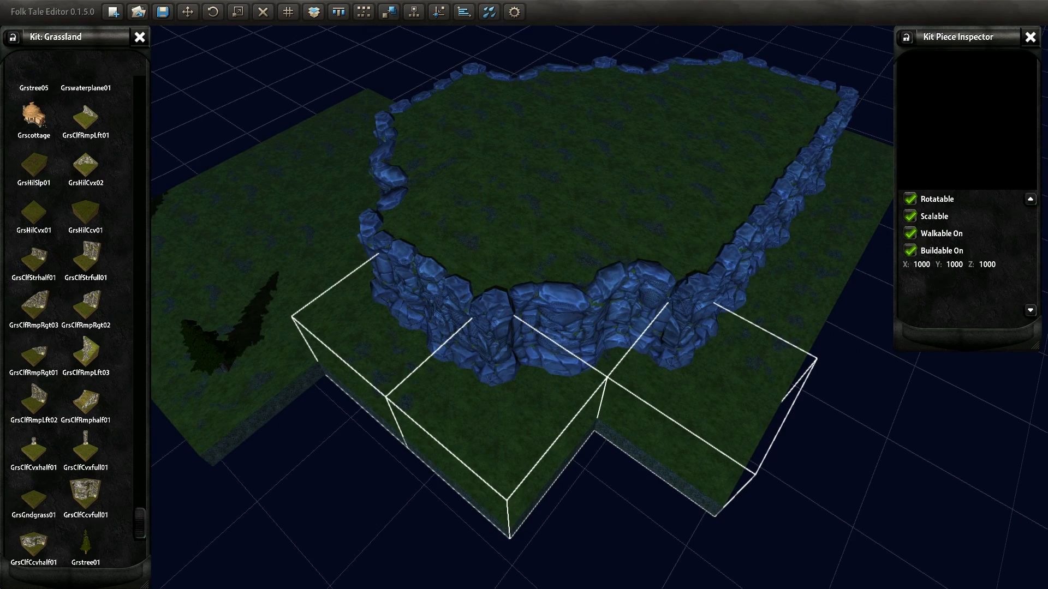
key(Down)
key(Down)
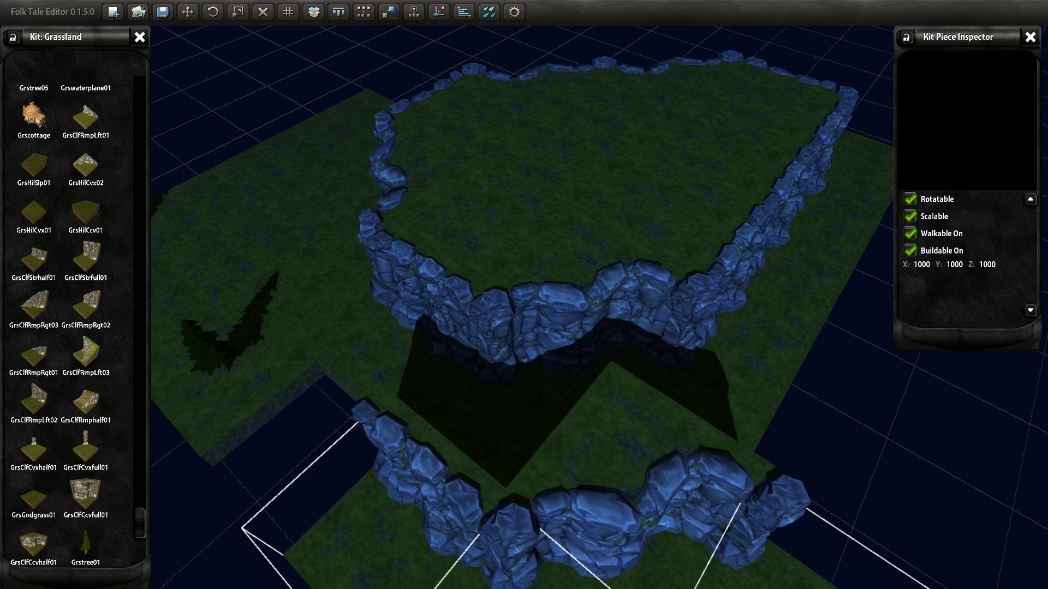
key(Page_Down)
middle_drag(524, 327, 485, 300)
scroll(524, 306, down, 3)
key(Escape)
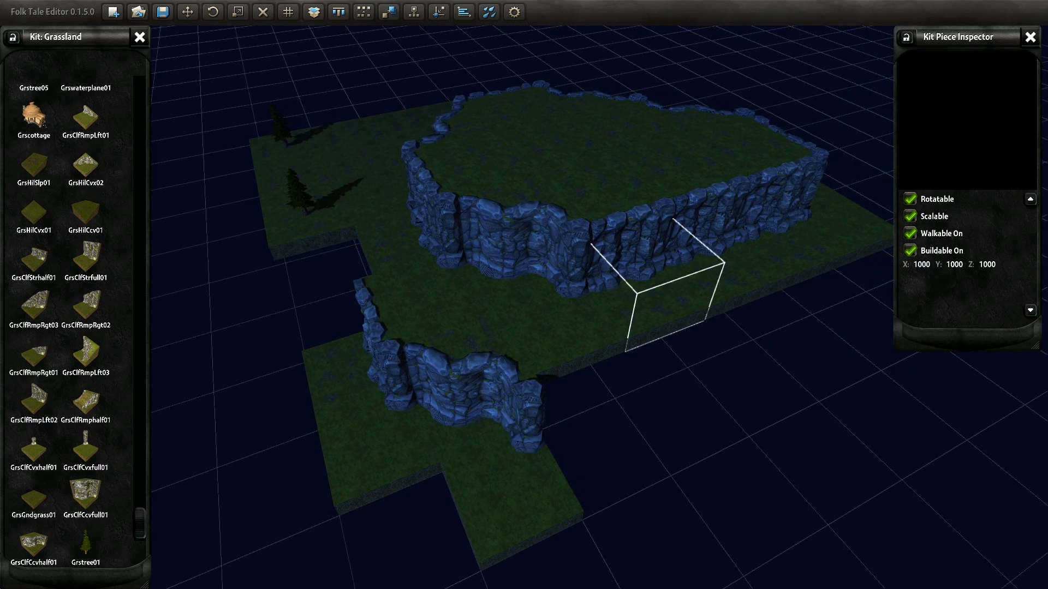
- Copy a straight cliff from the long wall one level down beside the lower corner and repeat it along the wall's length
key(Page_Down)
key(Down)
key(Left)
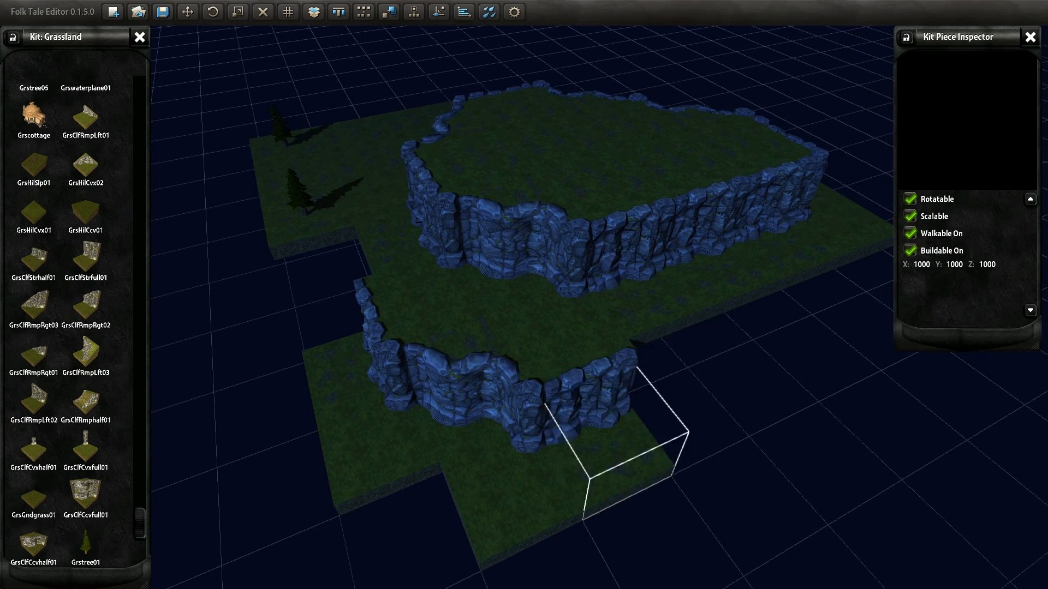
key(Right)
key(Right)
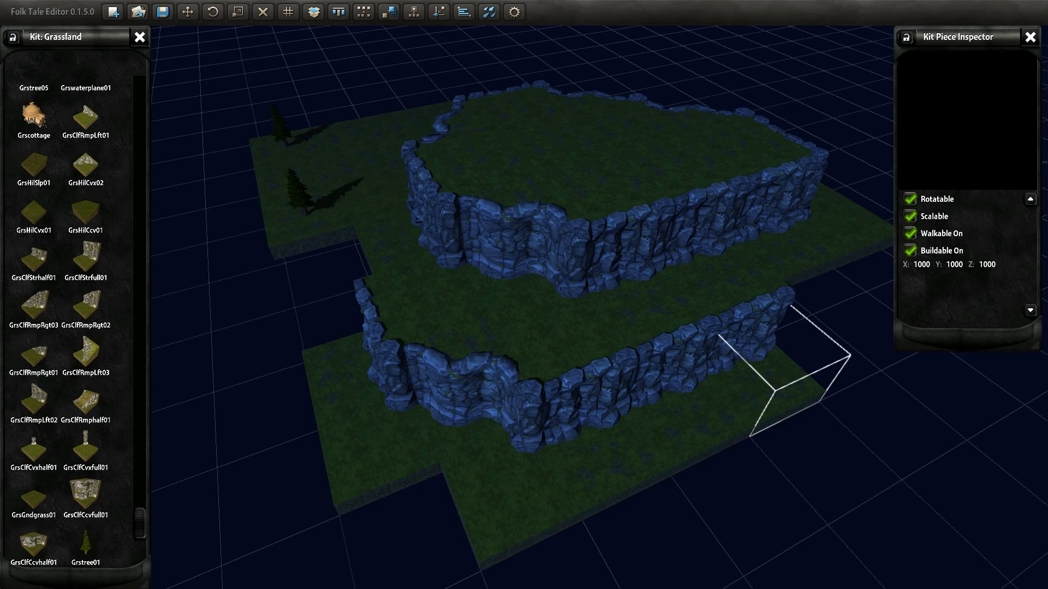
key(Right)
key(Right)
- Duplicate the upper wall's far convex corner one level down and rotate it to end the lower long wall
middle_drag(617, 327, 398, 328)
click(605, 314)
key(ctrl+d)
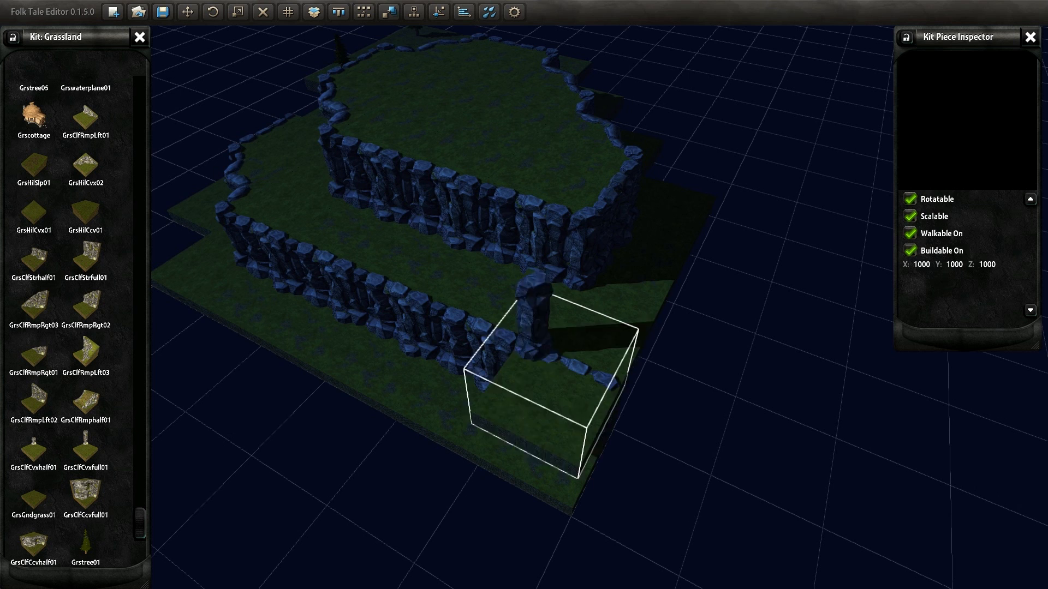
key(r)
key(Page_Down)
key(Right)
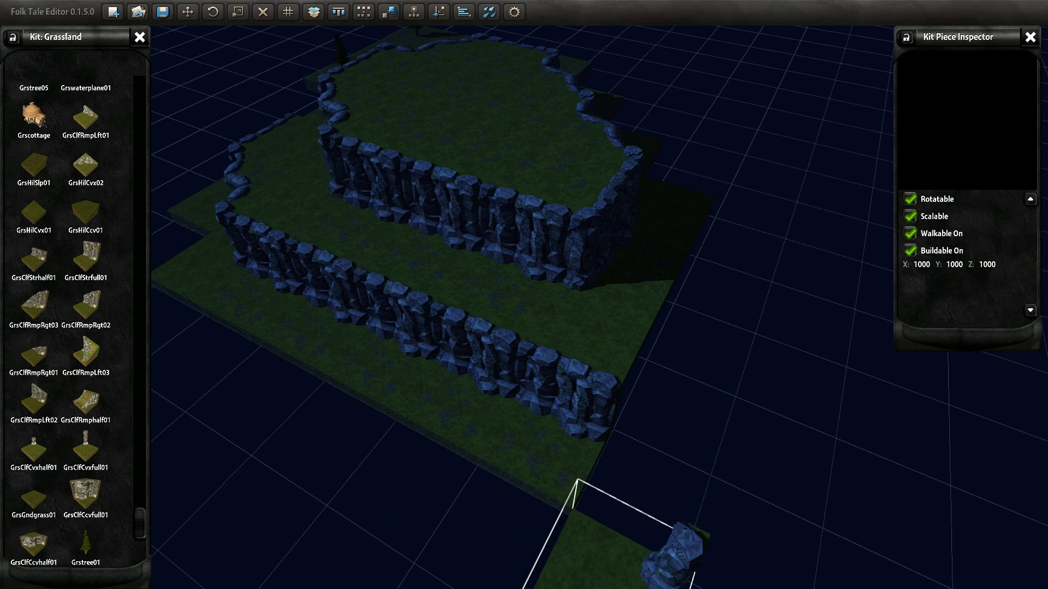
key(Up)
key(r)
key(r)
key(r)
- Duplicate a straight cliff, rotate it to continue around the new lower corner, and extend the wall with more copies
middle_drag(617, 327, 486, 328)
click(562, 377)
key(ctrl+d)
key(r)
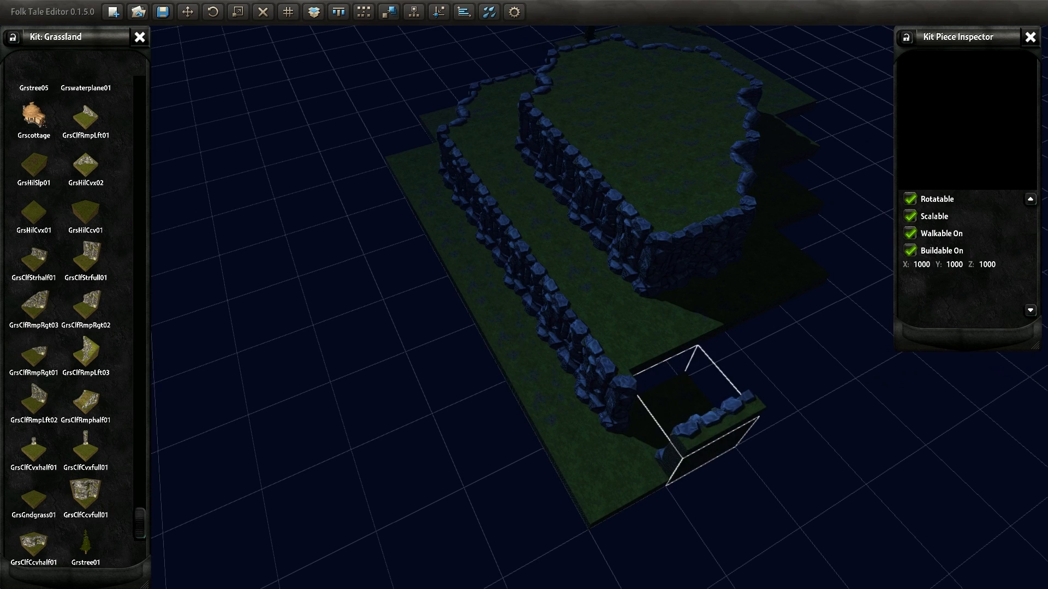
key(r)
key(r)
middle_drag(698, 415, 567, 417)
scroll(682, 418, up, 5)
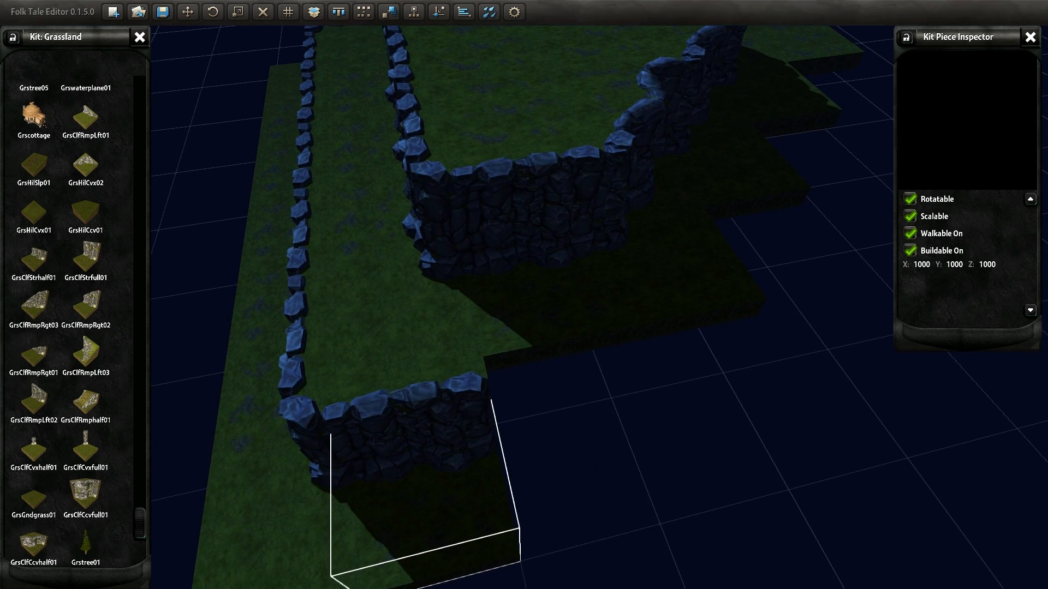
key(ctrl+d)
key(ctrl+d)
- Duplicate the upper plateau's stepped-side cliff pieces outward and lower them one level to join the lower wall
scroll(655, 376, down, 5)
middle_drag(655, 377, 568, 371)
click(554, 354)
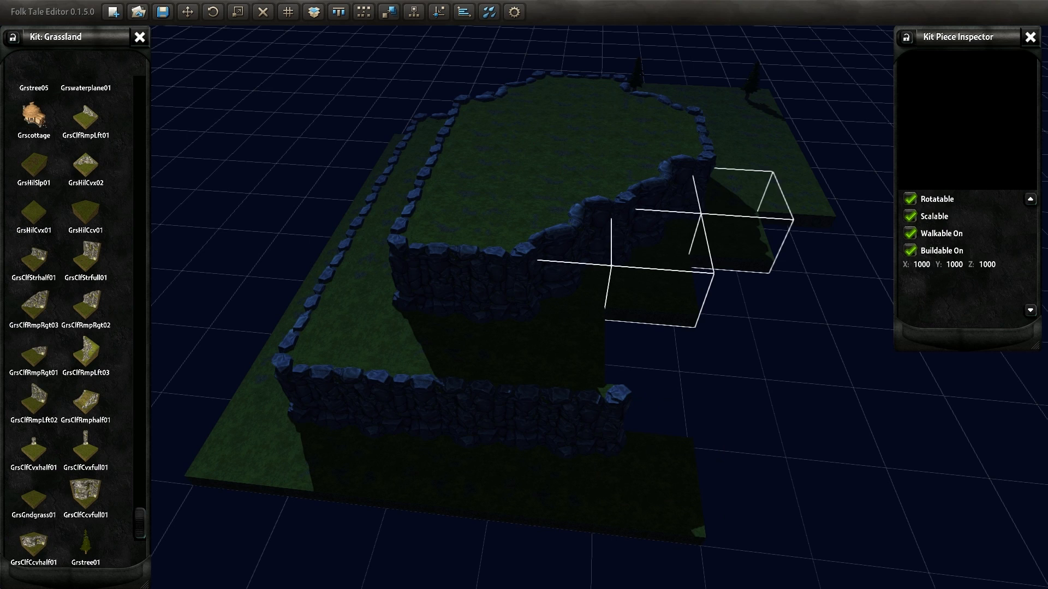
key(ctrl+d)
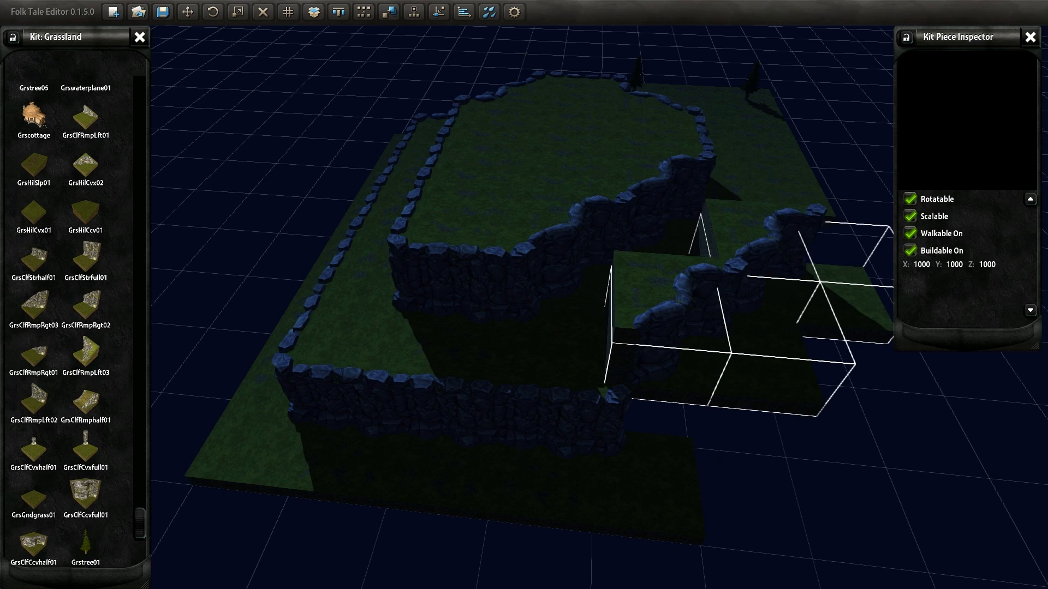
key(Page_Down)
middle_drag(655, 327, 502, 344)
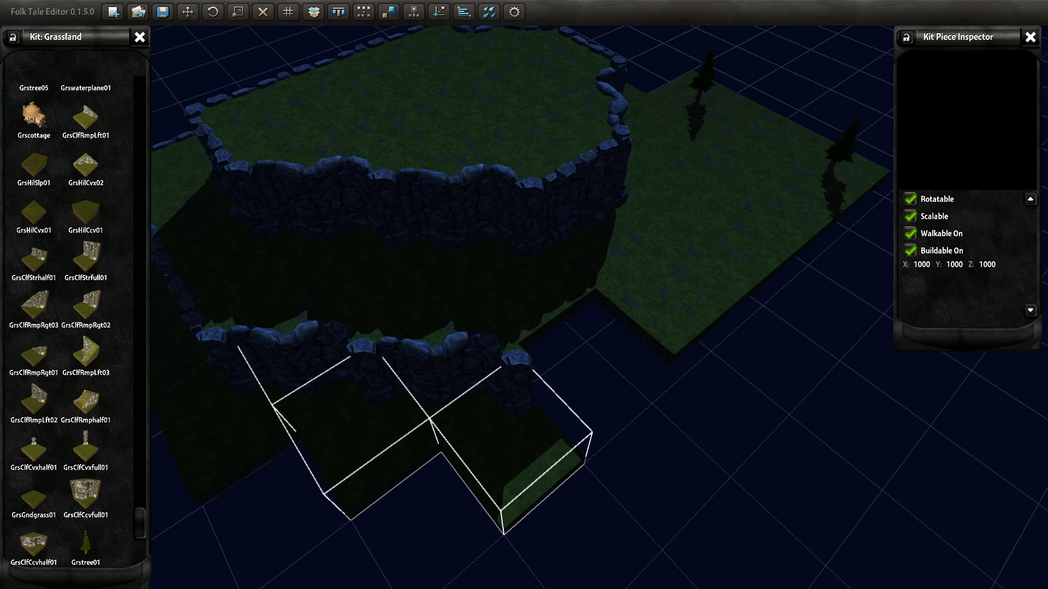
- Duplicate the last concave and convex cliff pair and move it to continue the stepped lower wall
click(440, 375)
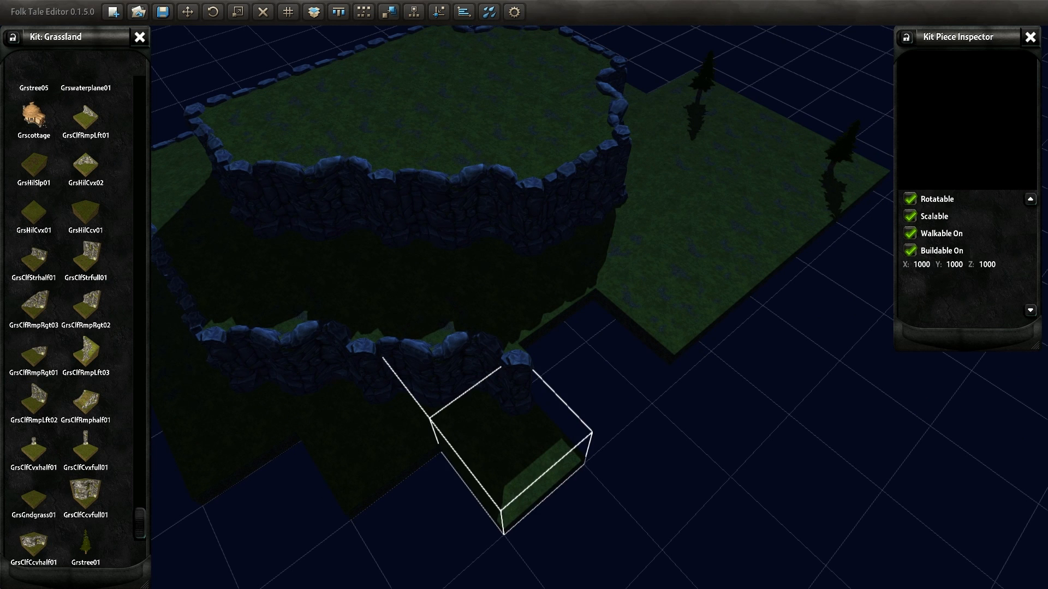
key(ctrl+d)
key(Up)
key(Right)
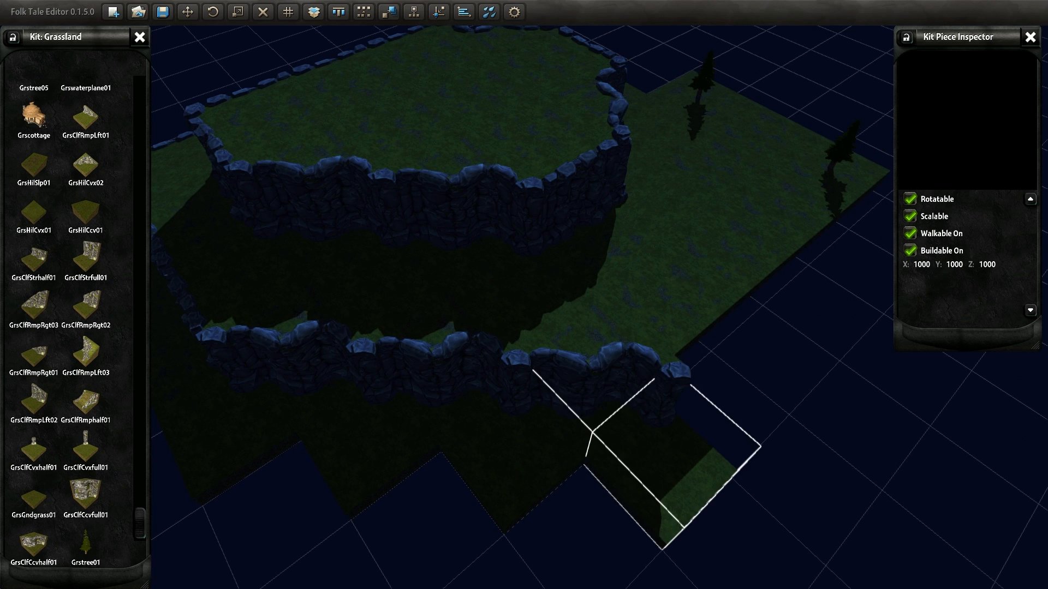
- Copy a straight cliff from the upper wall one level down beside the last corner and repeat it along the grass edge
click(590, 200)
middle_drag(590, 199, 507, 196)
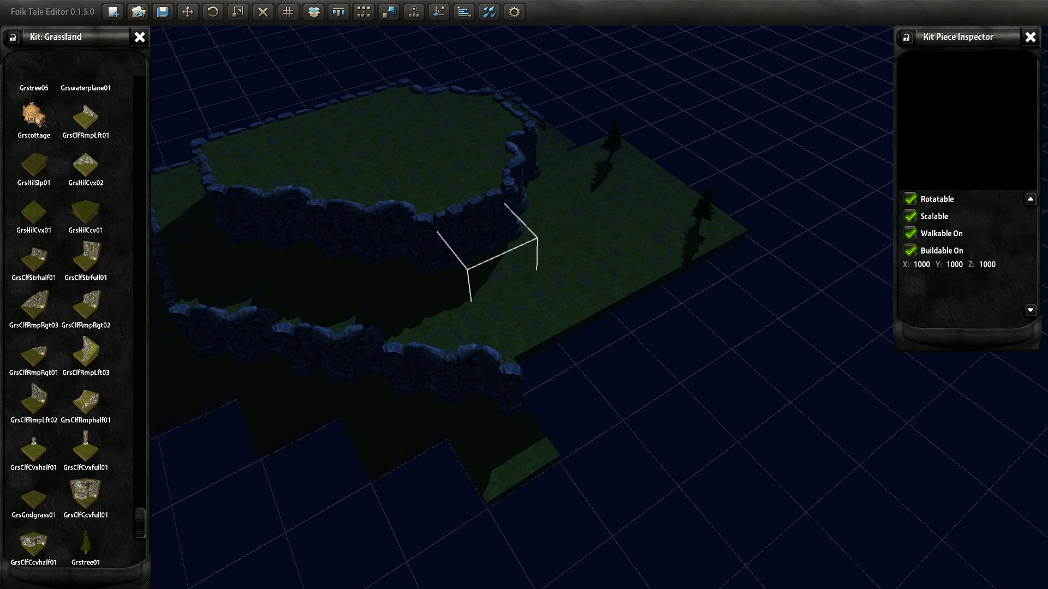
drag(488, 237, 584, 358)
key(Page_Down)
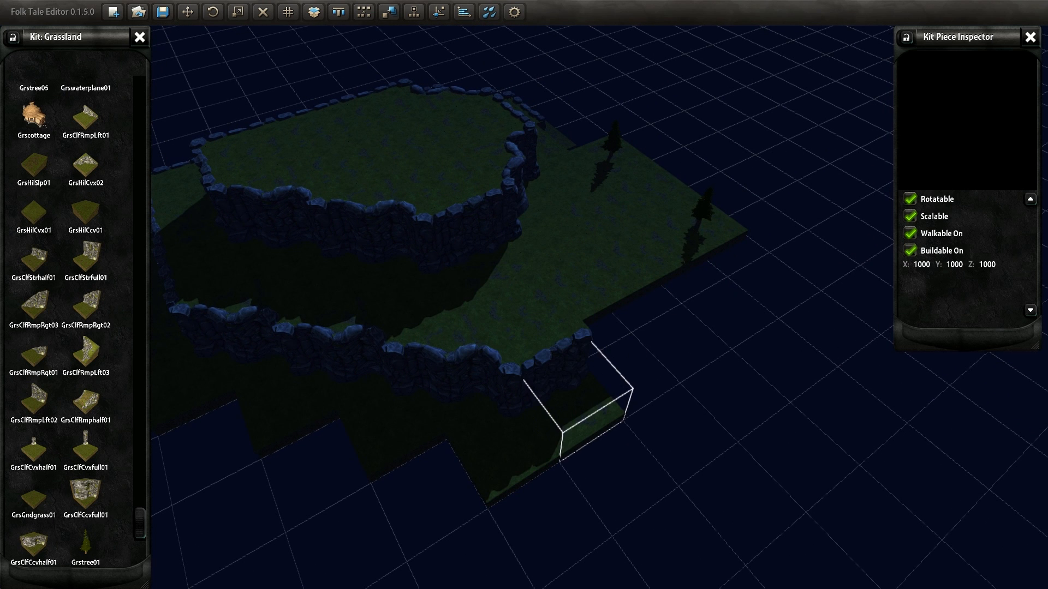
key(shift+Right)
key(shift+Right)
key(shift+Right)
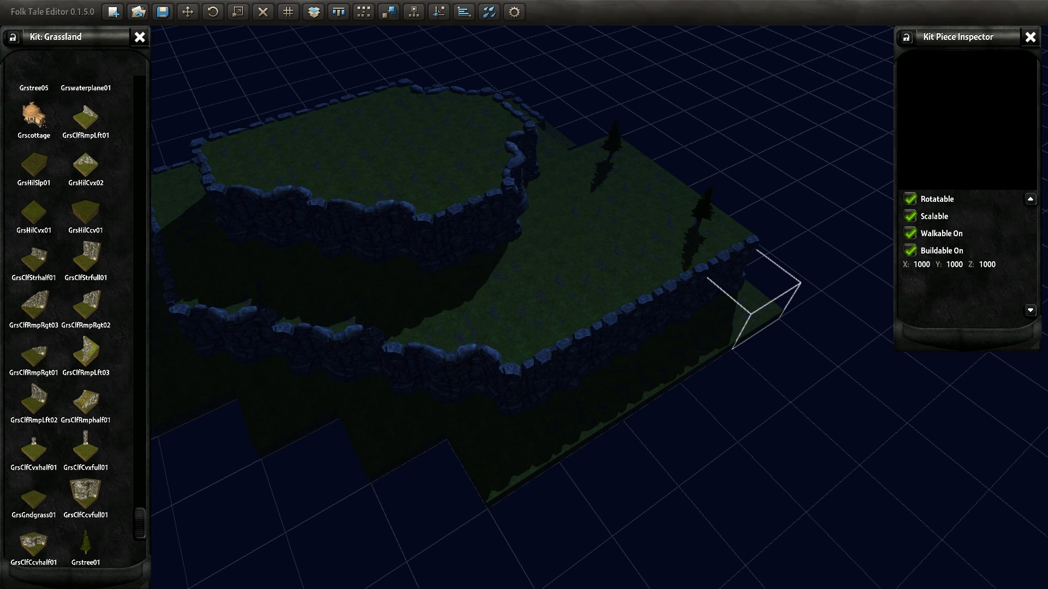
- Duplicate the convex corner cliff from the start of the straight lower wall to its far end and rotate it to fit
click(502, 436)
middle_drag(502, 437, 333, 407)
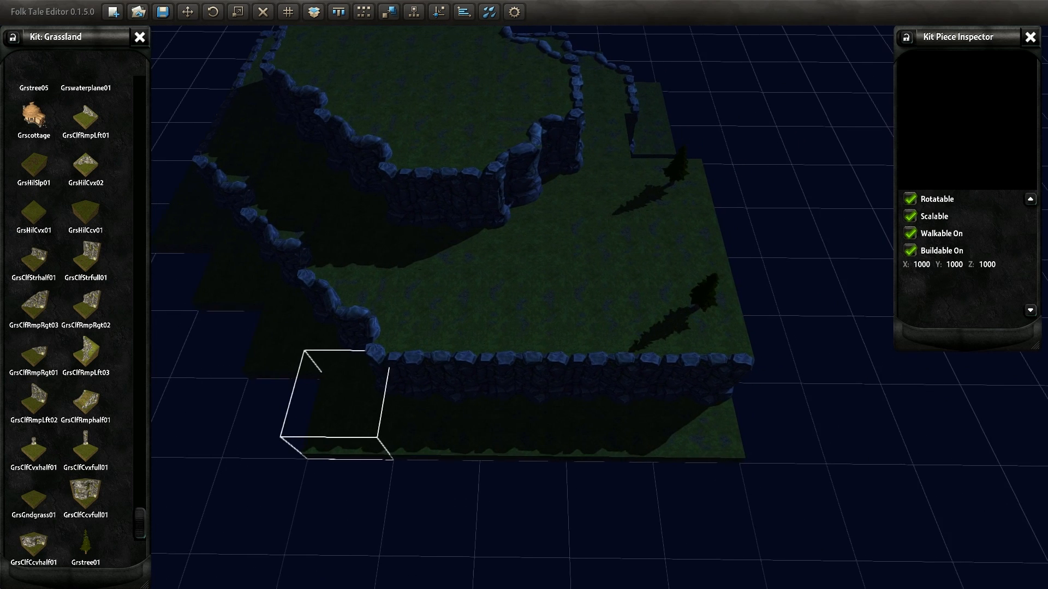
key(shift+Right)
key(ctrl+Right)
key(ctrl+Right)
key(ctrl+Right)
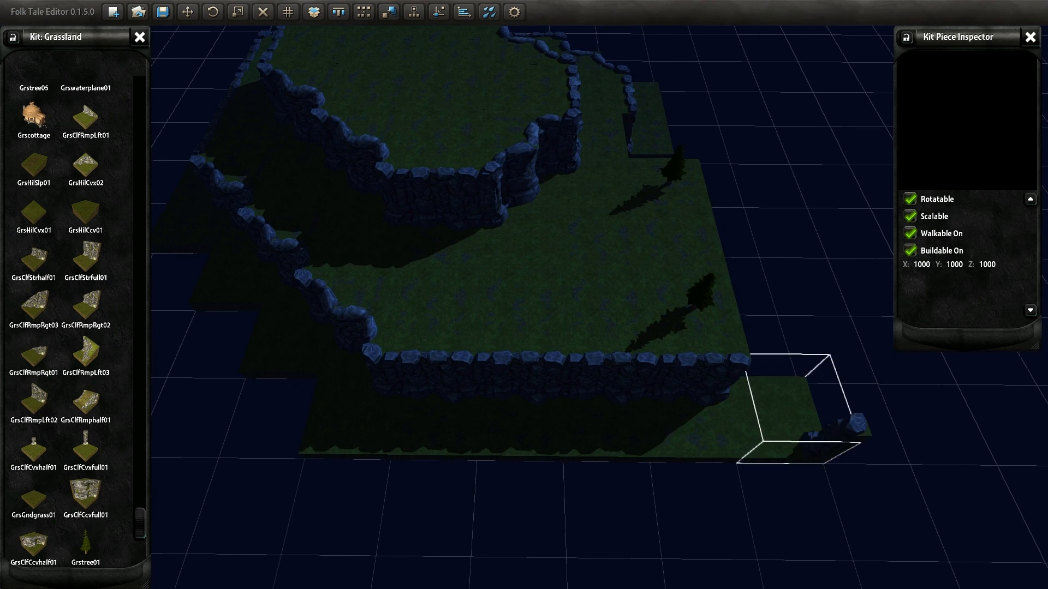
middle_drag(524, 328, 666, 327)
middle_drag(600, 328, 524, 328)
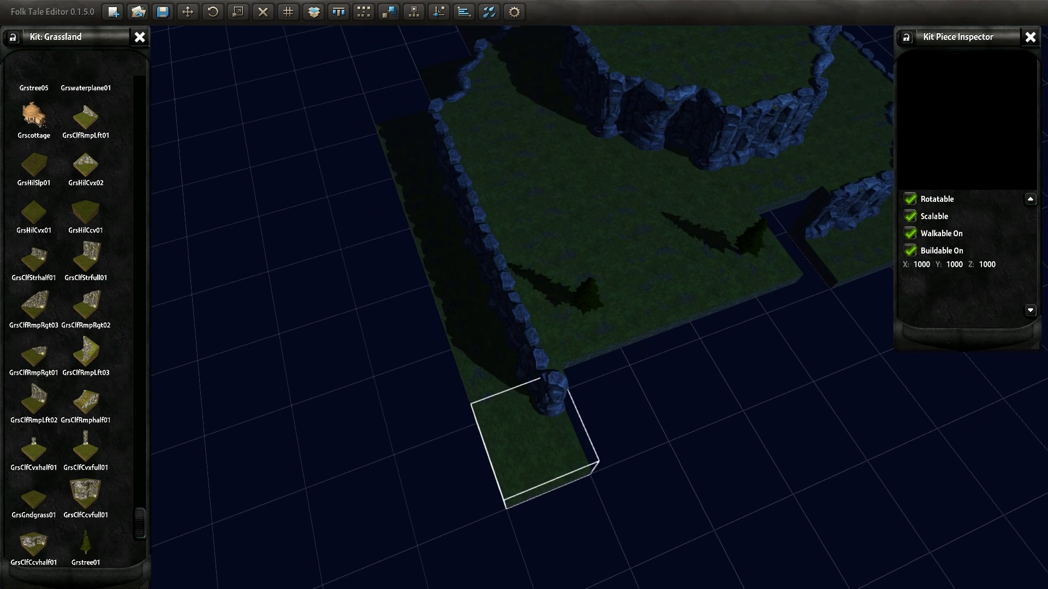
- Duplicate a straight cliff past the new corner, rotate it, and repeat it along the next grass edge
key(shift+Right)
key(ctrl+Right)
key(ctrl+Right)
key(ctrl+Right)
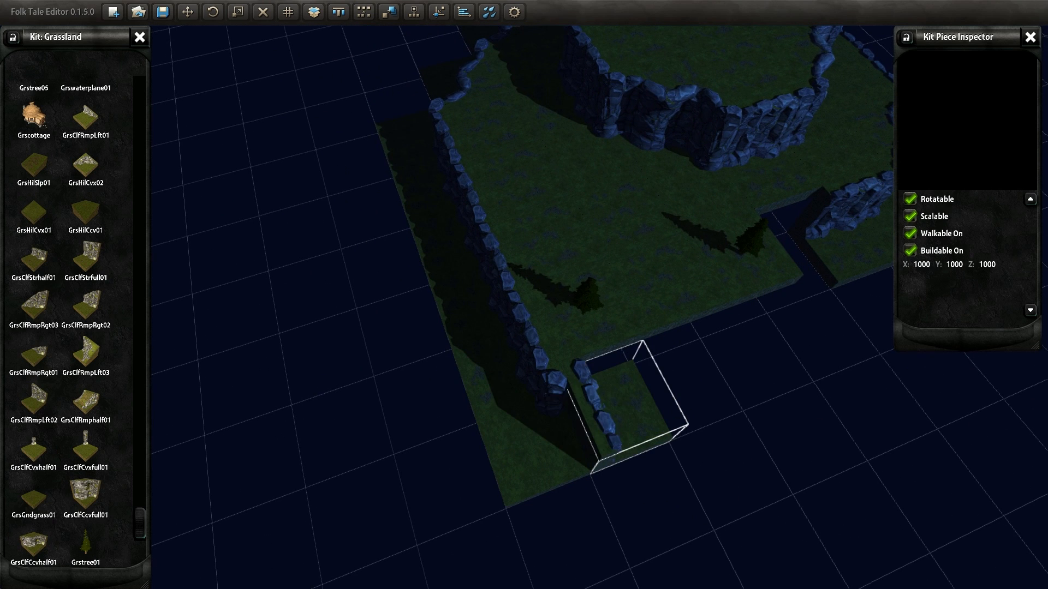
key(shift+Right)
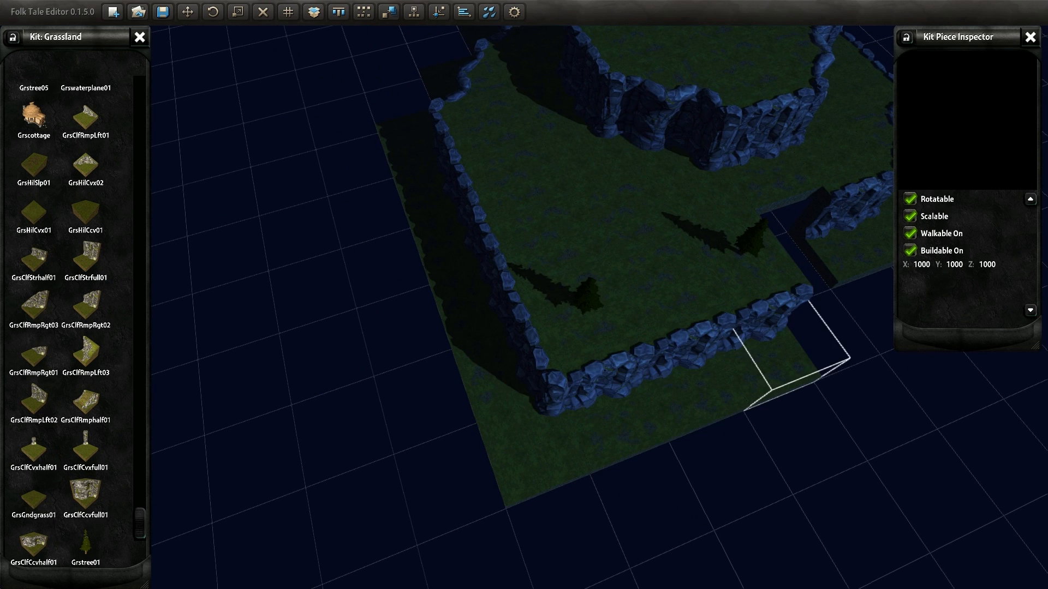
- Copy a convex corner cliff to the end of the new wall and close the remaining gap with further cliff pieces
middle_drag(601, 350, 448, 305)
click(355, 398)
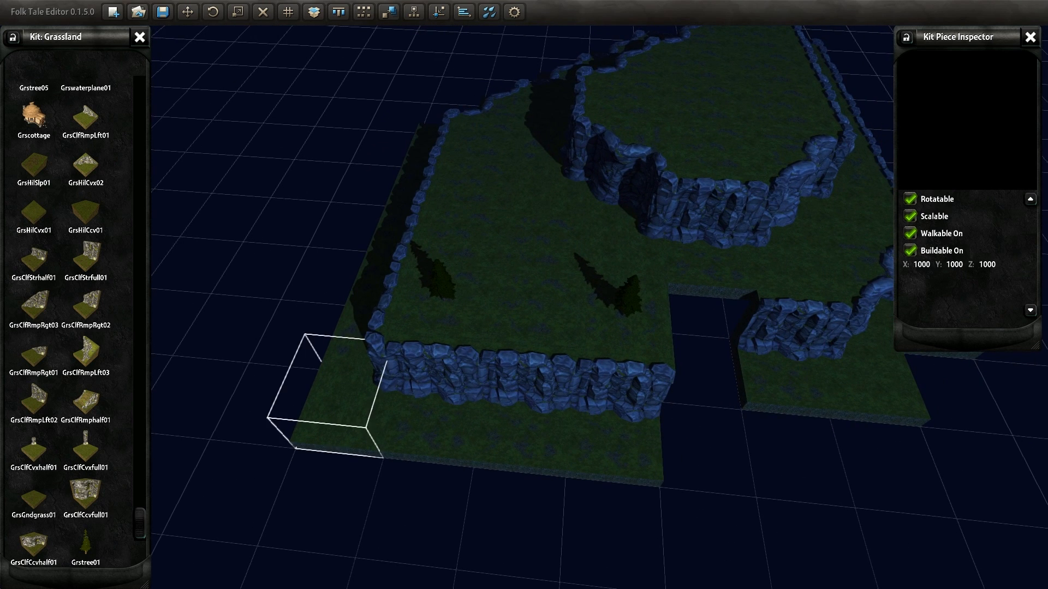
key(r)
key(r)
key(r)
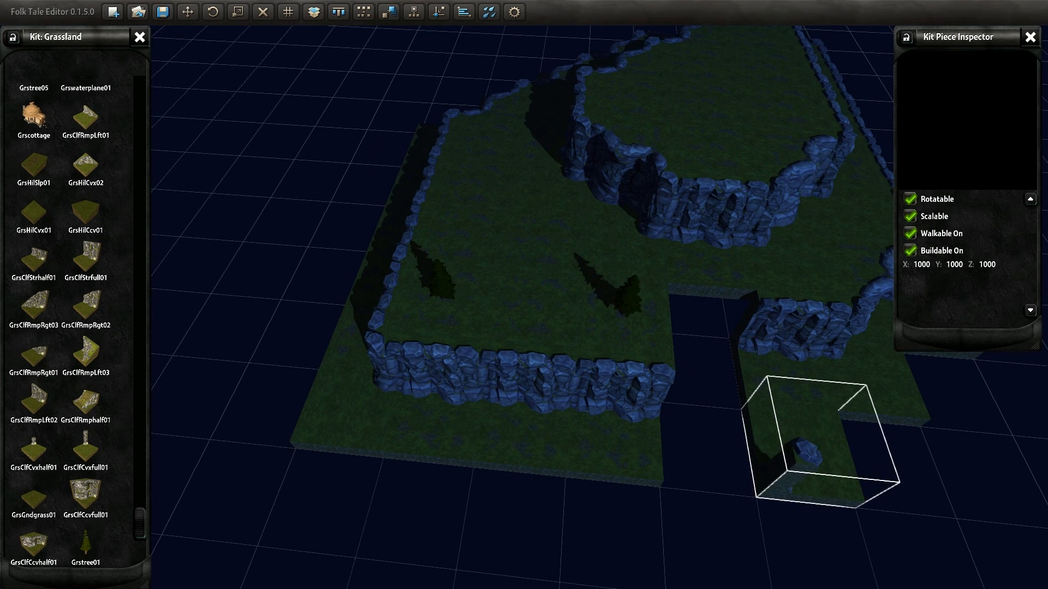
middle_drag(600, 350, 475, 295)
click(719, 454)
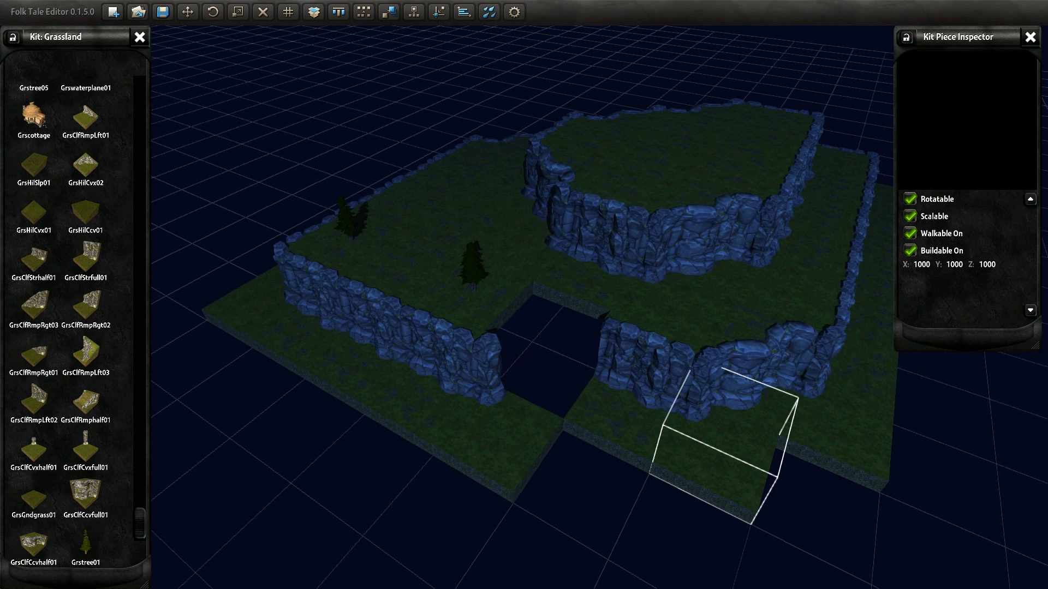
key(ctrl+d)
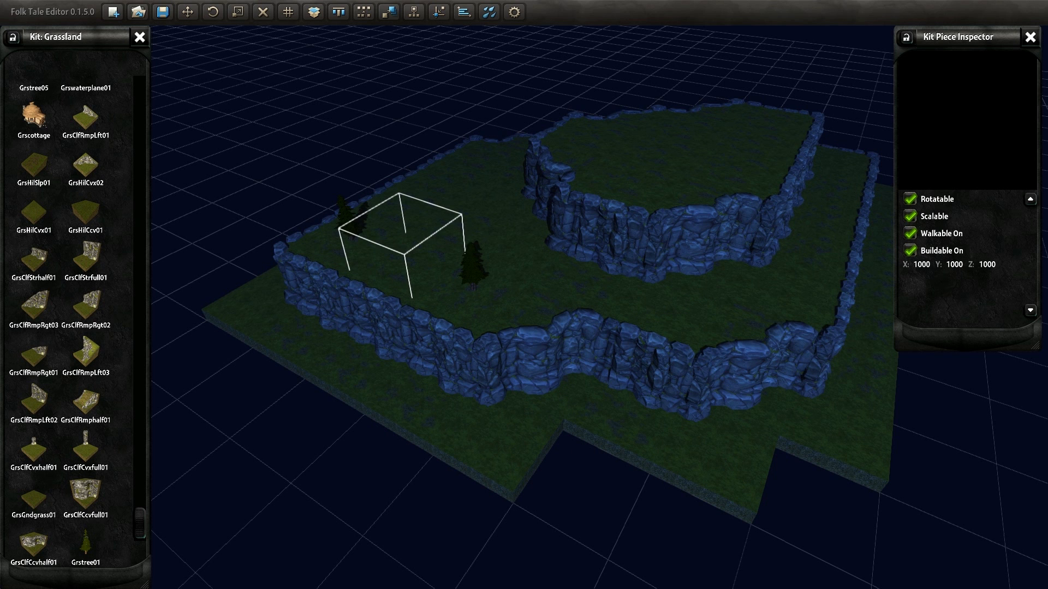
- Copy a grass ground tile down to the base level outside the lower wall and repeat it in a straight row
key(ctrl+d)
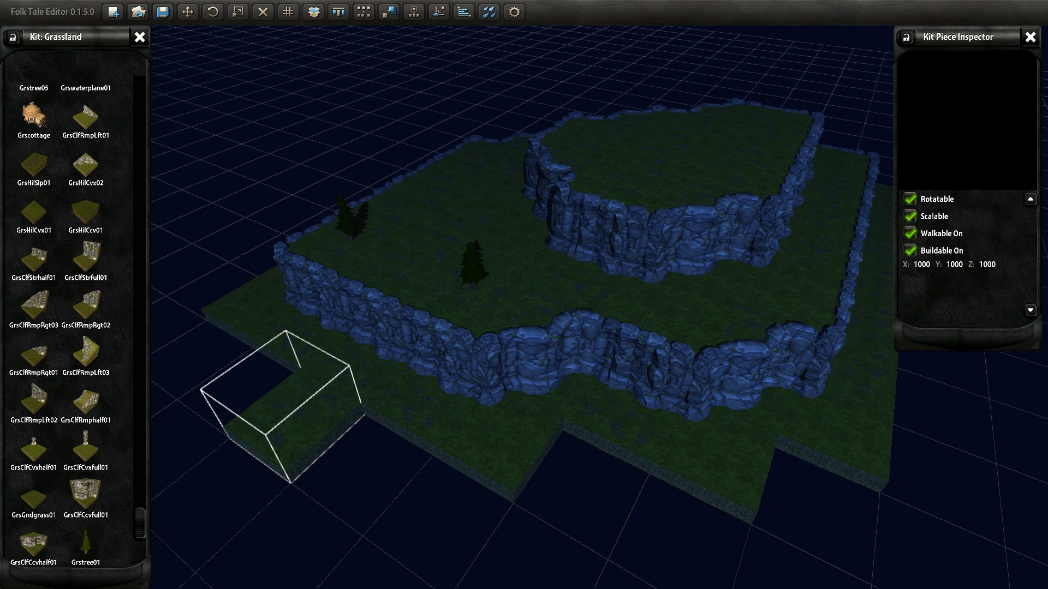
key(ctrl+d)
key(ctrl+d)
key(ctrl+d)
key(ctrl+d)
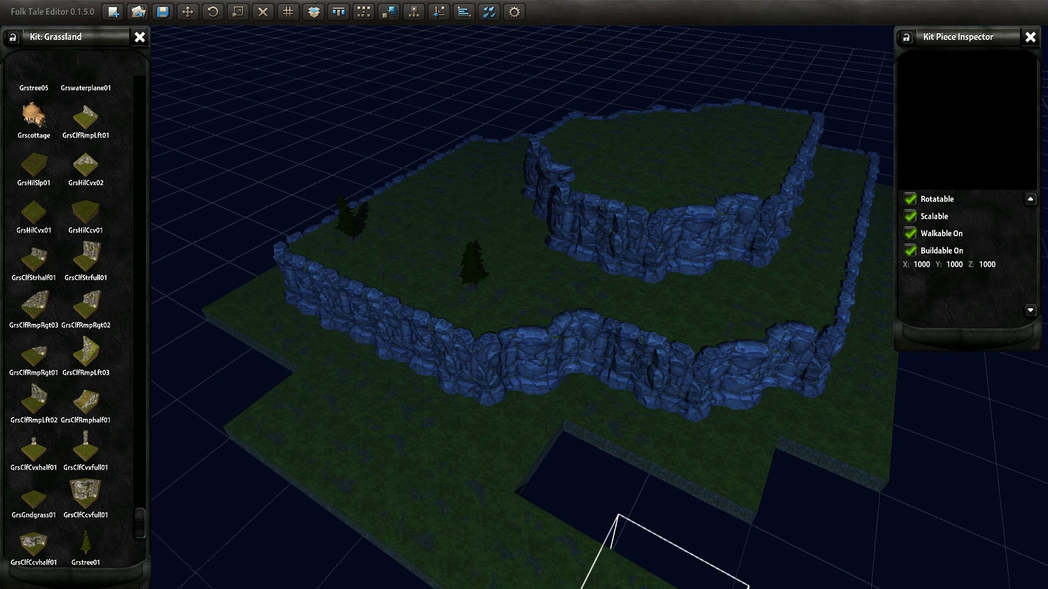
key(s)
key(d)
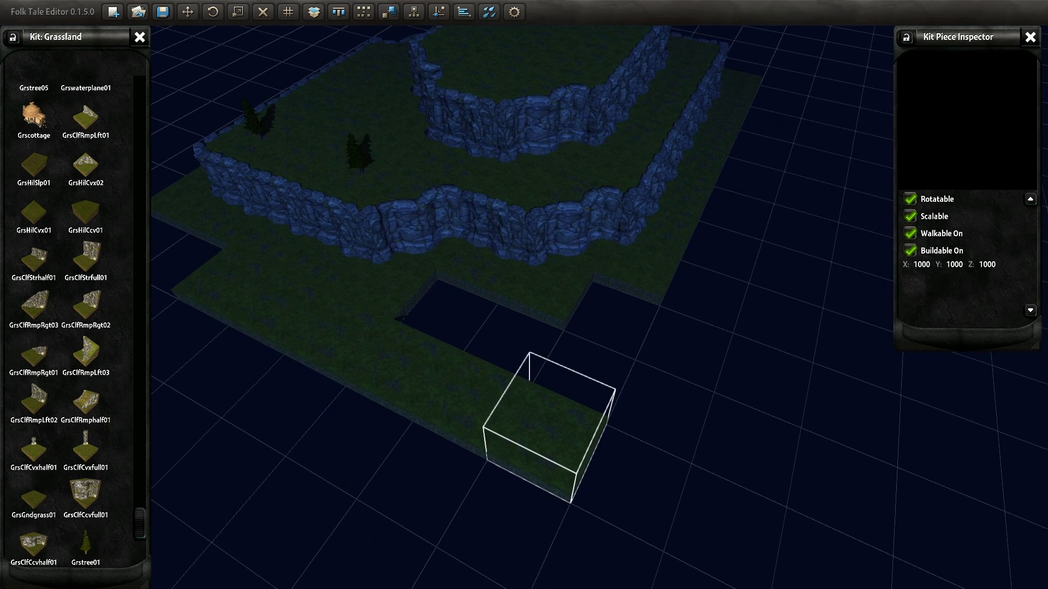
- Duplicate grass ground tiles inward to fill the notches between the new row and the stepped wall
key(ctrl+d)
key(ctrl+Up)
key(ctrl+Left)
key(ctrl+Left)
key(ctrl+Left)
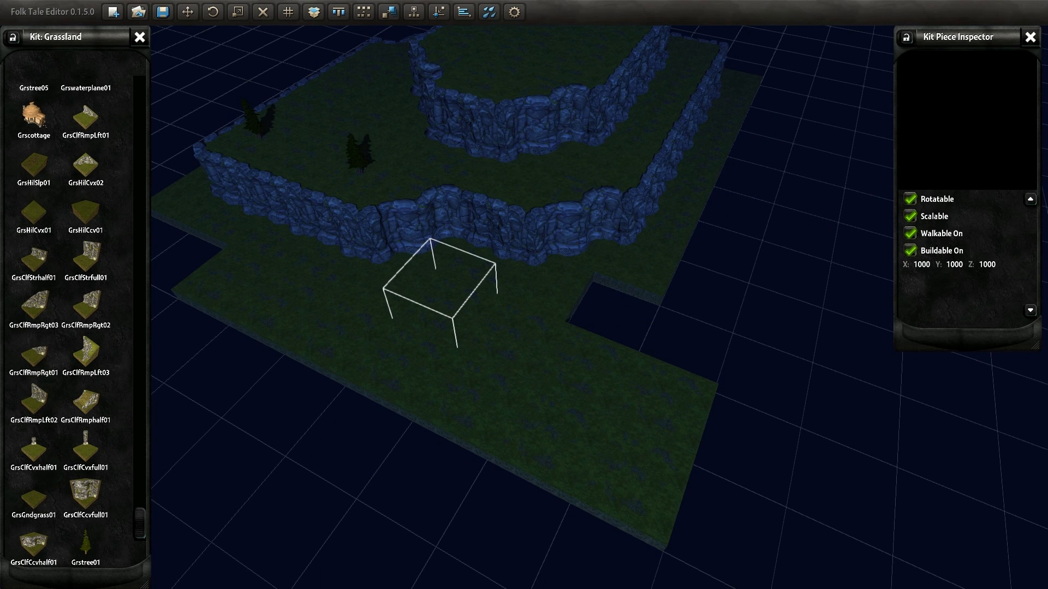
key(ctrl+d)
key(ctrl+d)
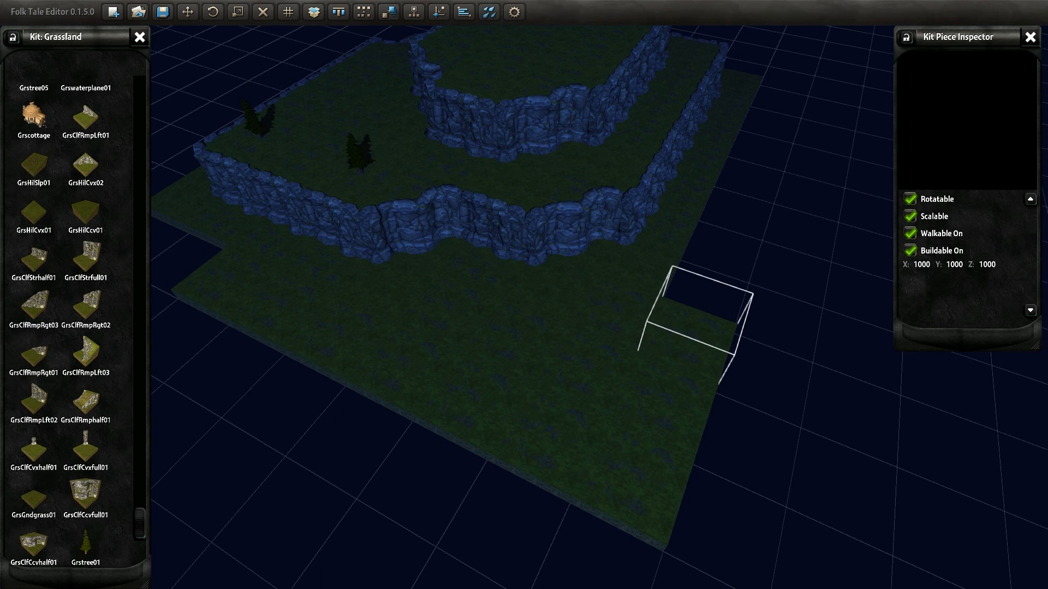
- Extend the base with a row of grass ground tiles alongside the long straight lower wall
key(ctrl+Up)
key(ctrl+Up)
key(ctrl+Up)
key(ctrl+Up)
key(ctrl+Up)
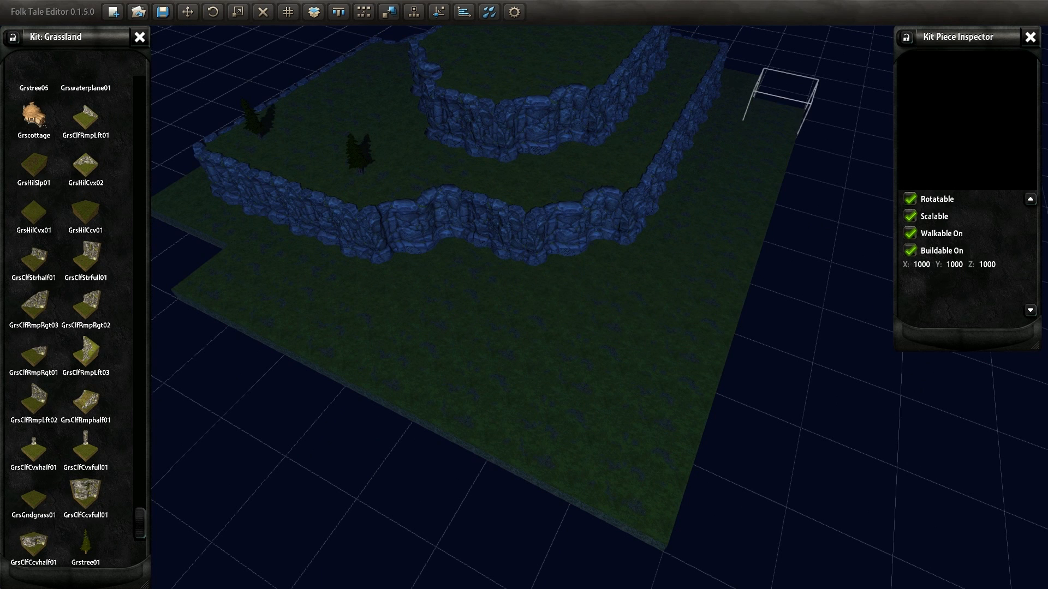
key(e)
key(d)
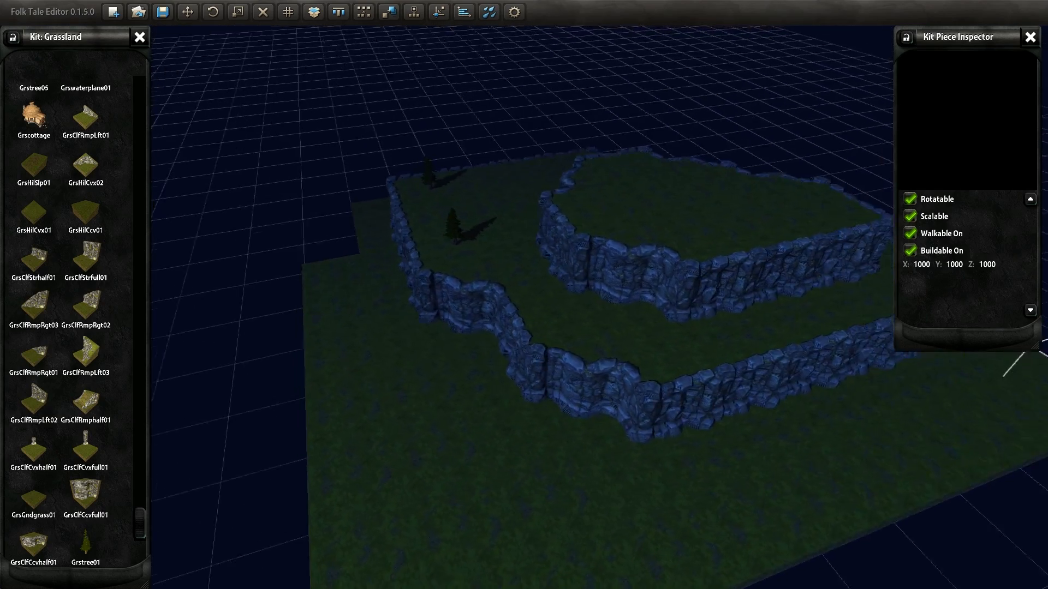
- Continue the grass ground tiles around the base corner and along the next side of the lower wall
key(ctrl+Right)
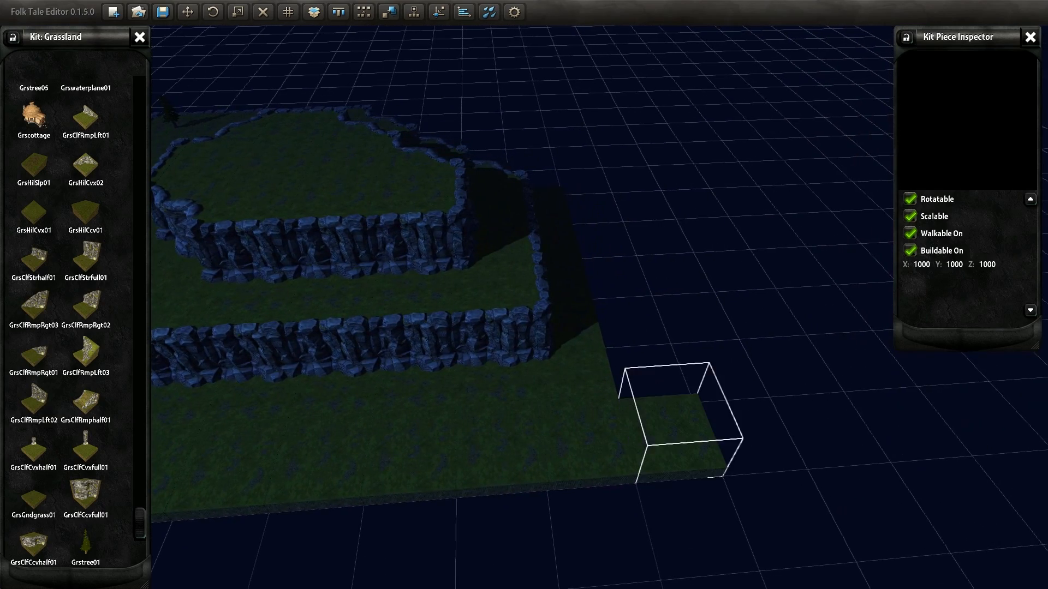
key(ctrl+Up)
key(ctrl+Up)
key(ctrl+Up)
key(ctrl+Up)
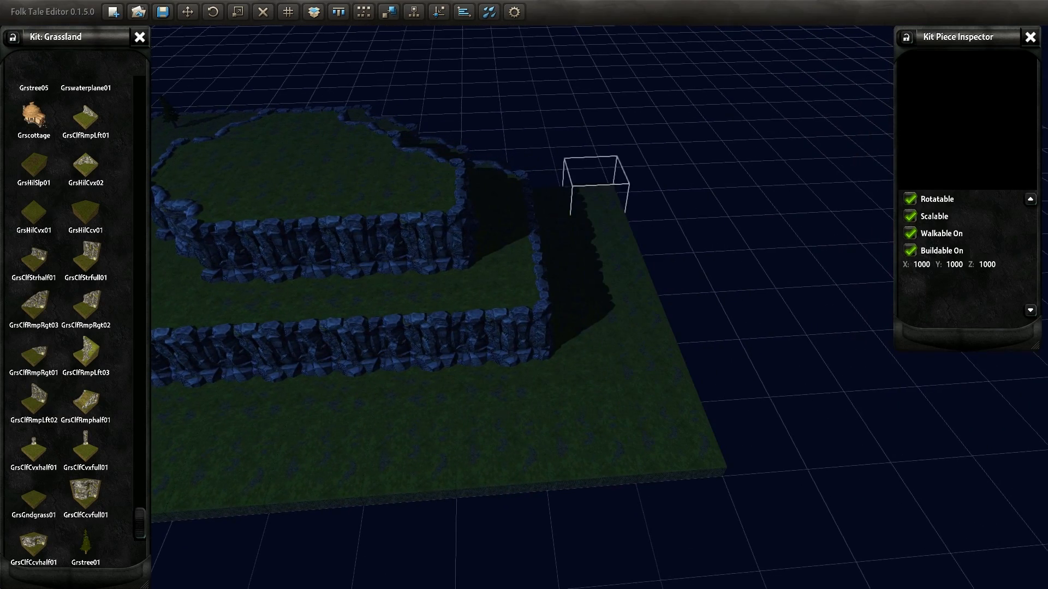
- Fill the base beside the shaded stepped wall with duplicated grass ground tiles
key(a)
key(e)
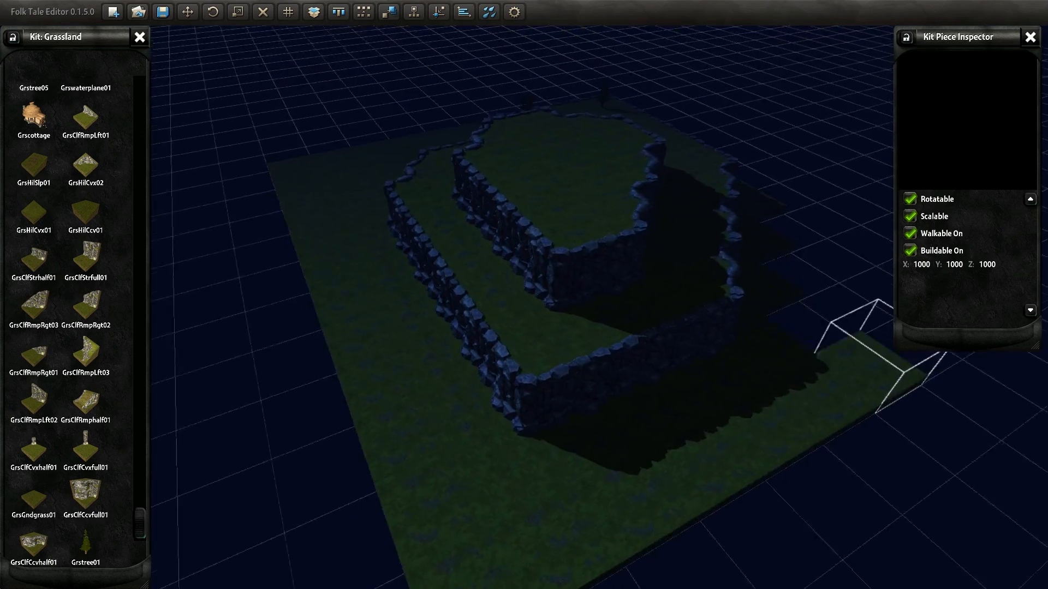
key(e)
scroll(524, 306, up, 3)
key(d)
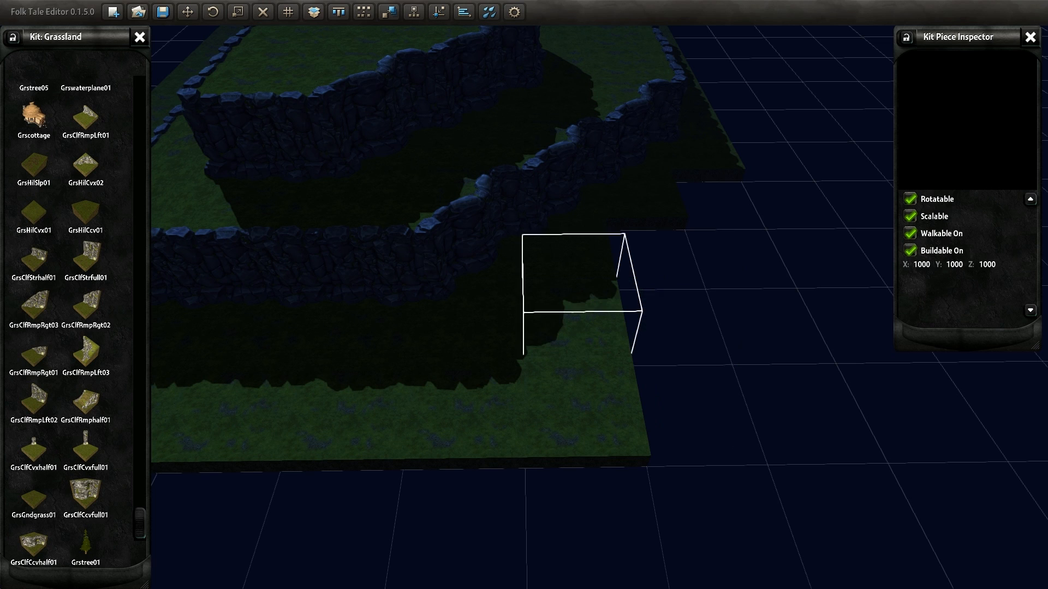
click(698, 406)
click(674, 314)
click(656, 250)
click(744, 250)
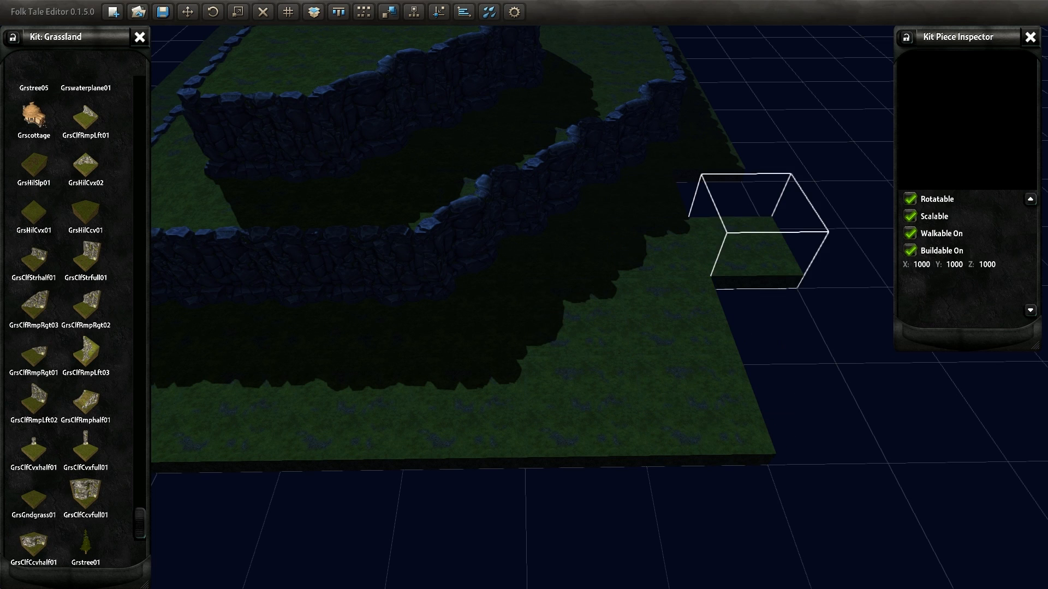
click(719, 198)
click(776, 312)
click(814, 403)
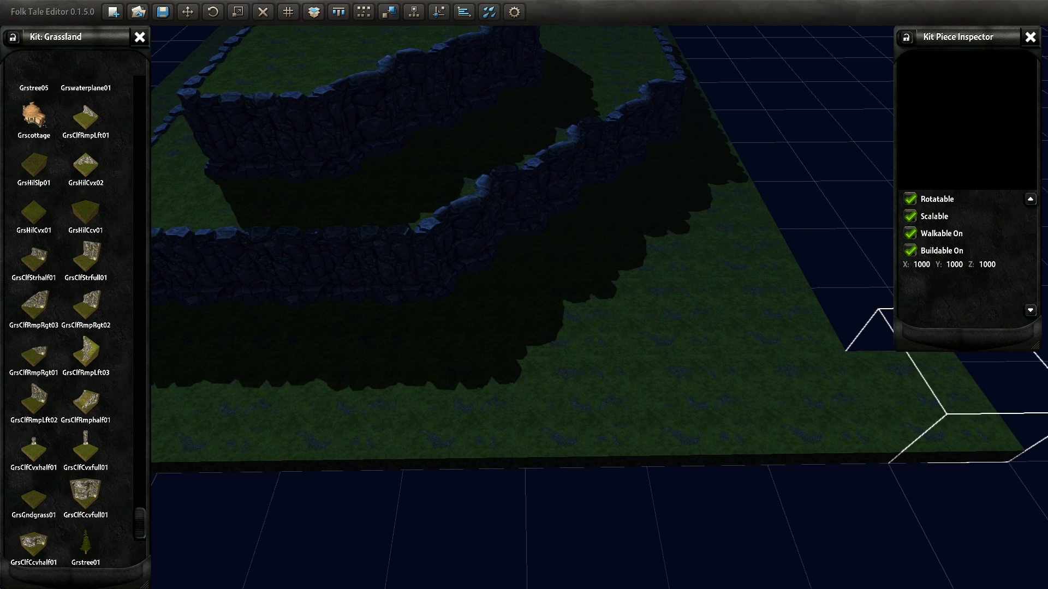
- Add an outer column of grass ground tiles to straighten the base edge beside the stepped wall
click(924, 407)
click(876, 312)
click(833, 248)
click(797, 194)
click(769, 152)
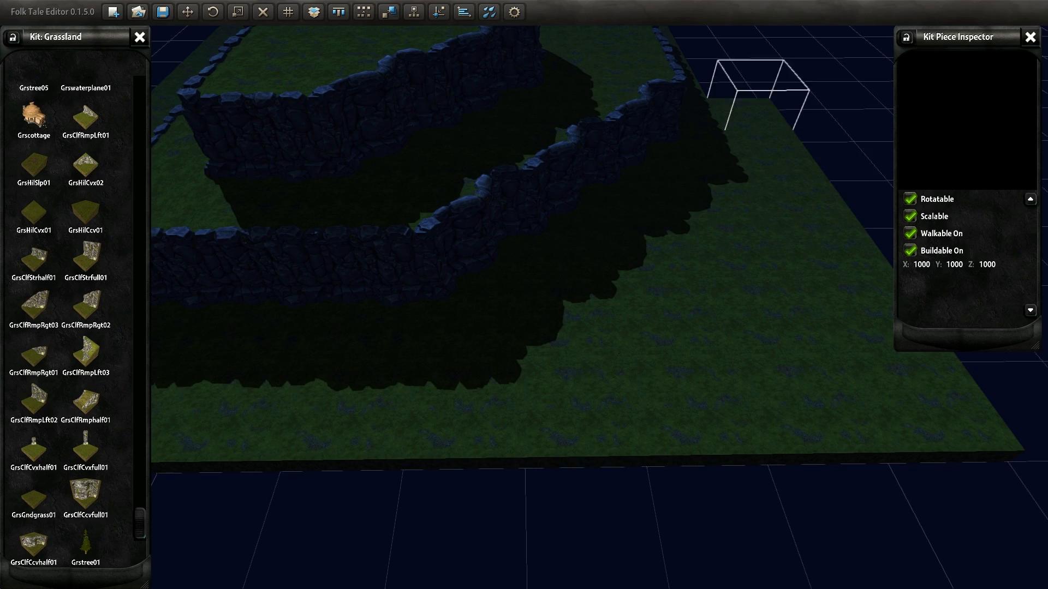
click(747, 116)
click(730, 85)
- Complete the last base side near the pine trees with duplicated grass ground tiles
right_drag(715, 59, 748, 71)
key(w)
right_drag(709, 401, 679, 404)
click(679, 404)
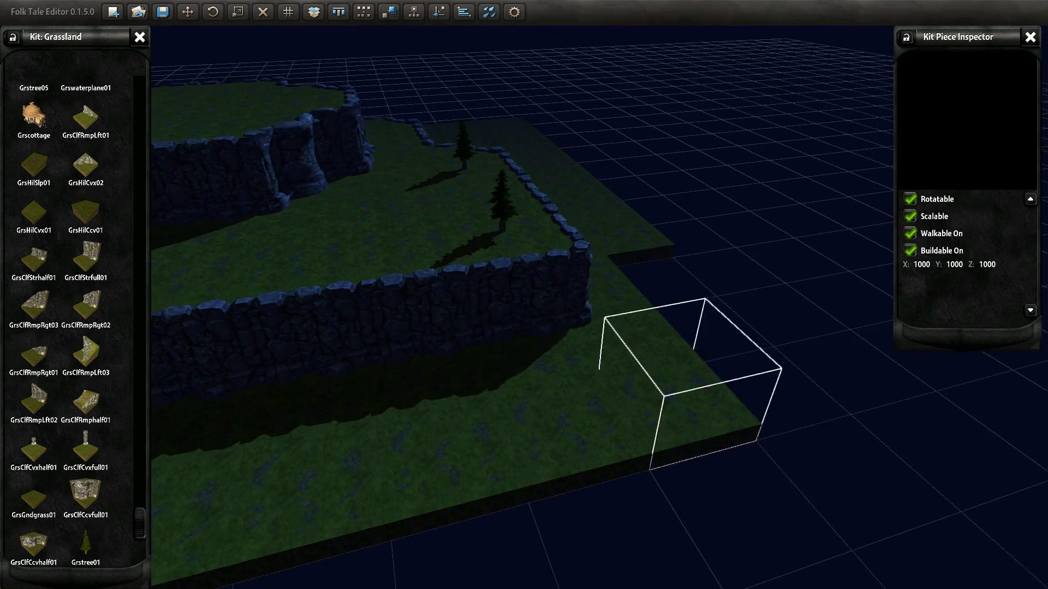
click(772, 378)
click(709, 316)
click(661, 270)
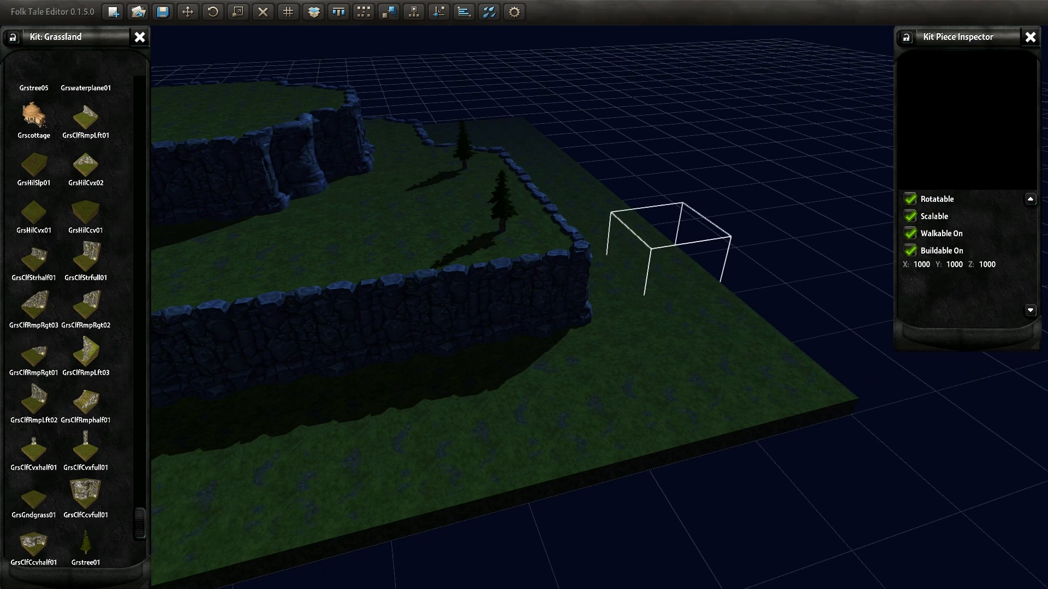
- Place a large leafy tree from the Grassland kit on the lower tier near the pines and lower it to the ground
key(w)
right_drag(589, 270, 522, 238)
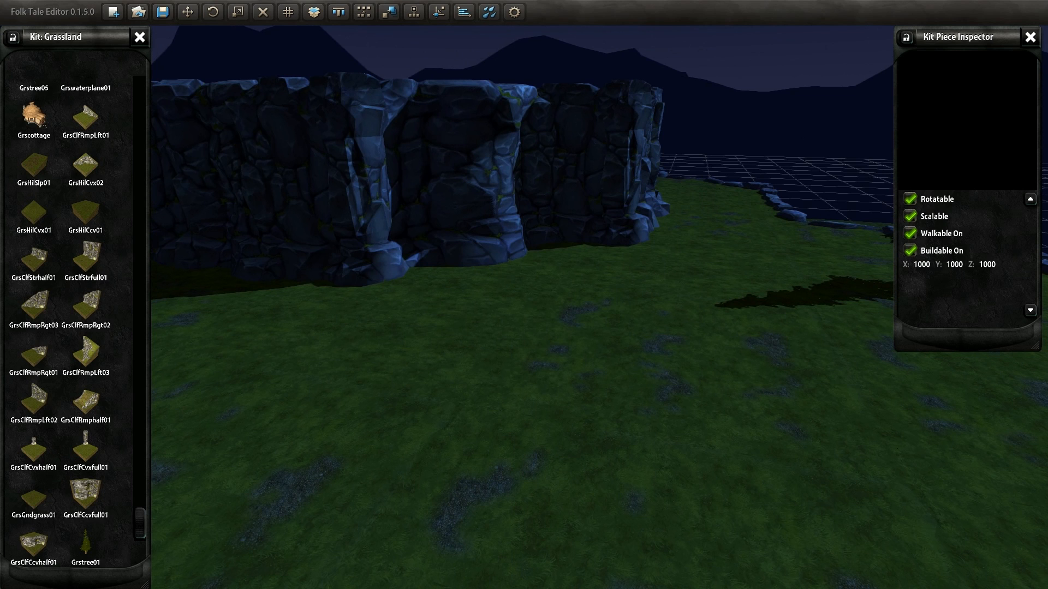
drag(141, 523, 140, 91)
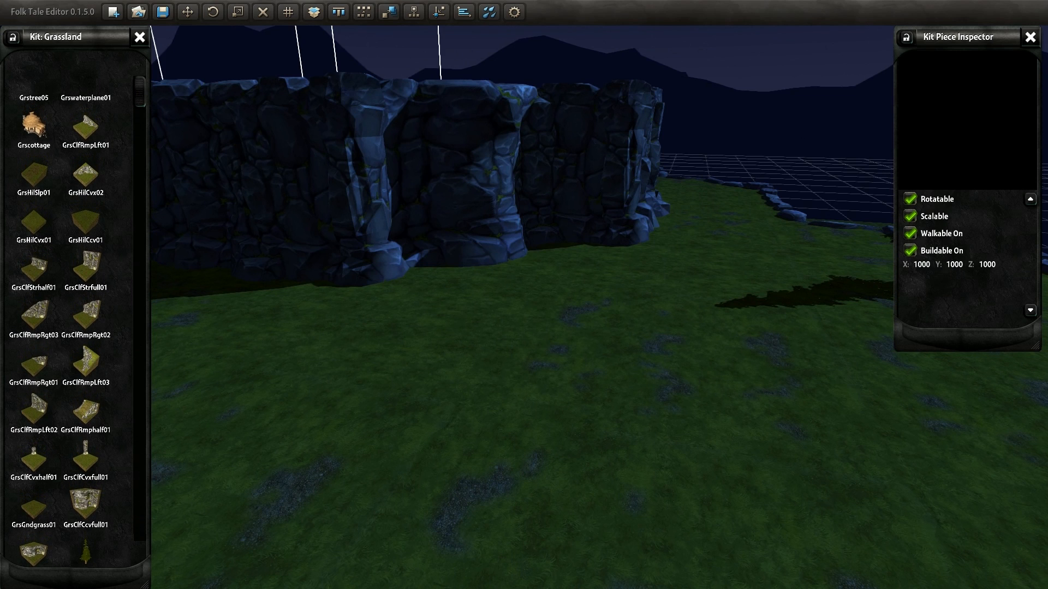
key(s)
right_drag(295, 180, 310, 210)
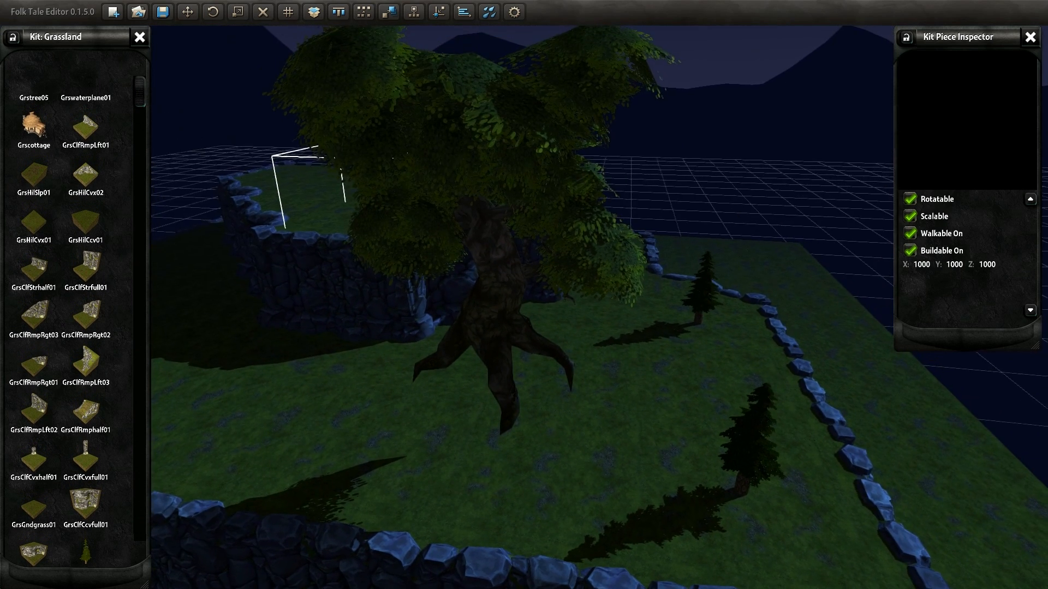
key(e)
key(Page_Down)
key(e)
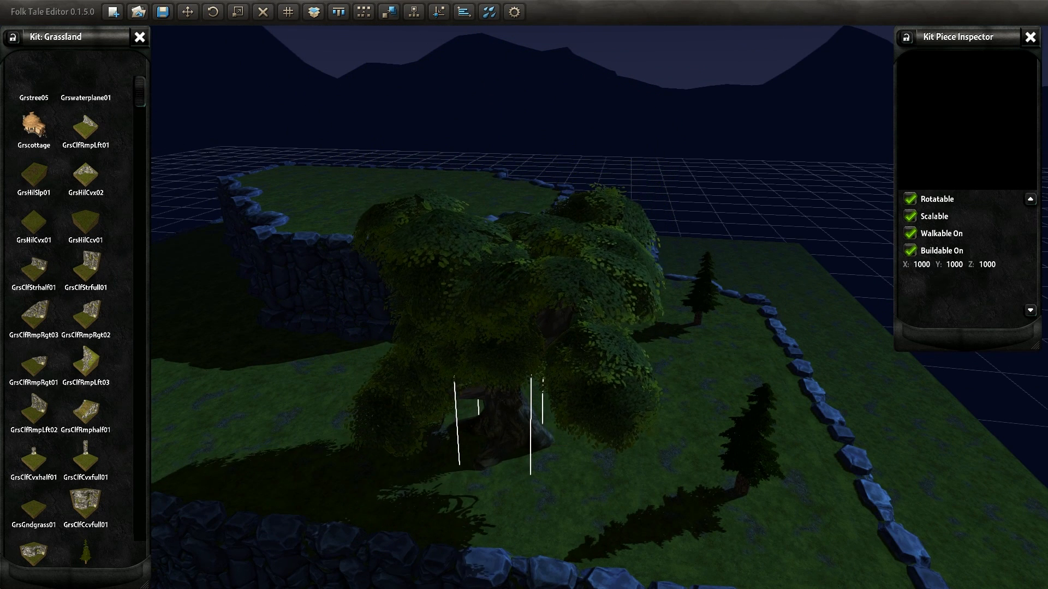
- Place another large leafy tree on the grass of the upper plateau
key(w)
right_drag(523, 295, 677, 234)
key(d)
key(w)
key(a)
key(s)
key(a)
key(w)
key(w)
key(s)
key(s)
key(s)
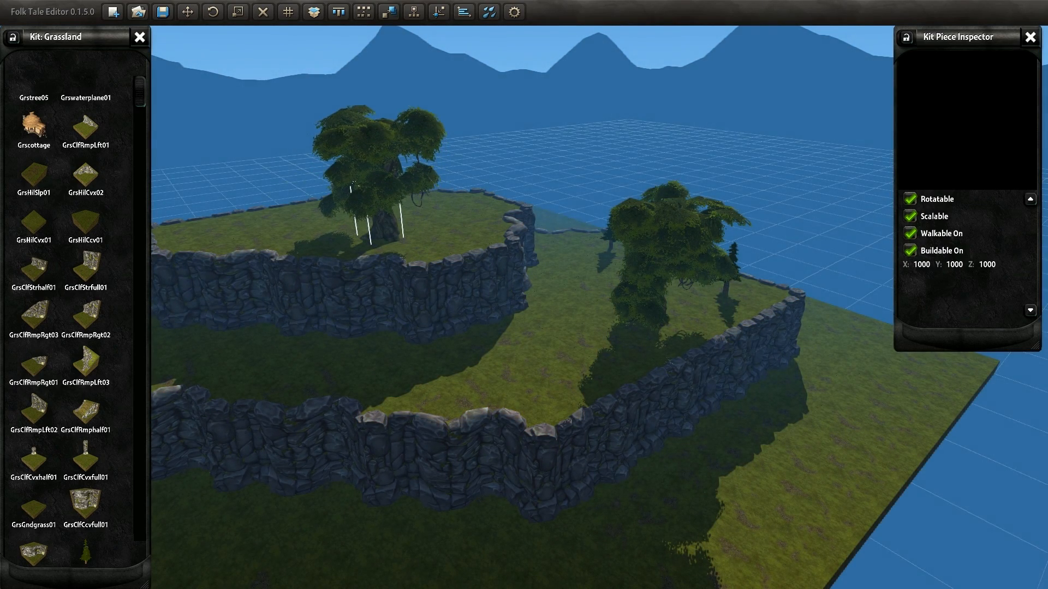
- Place Grswaterplane01 at the foot of the stepped lower wall and repeat it around the adjoining straight wall
right_drag(524, 295, 652, 352)
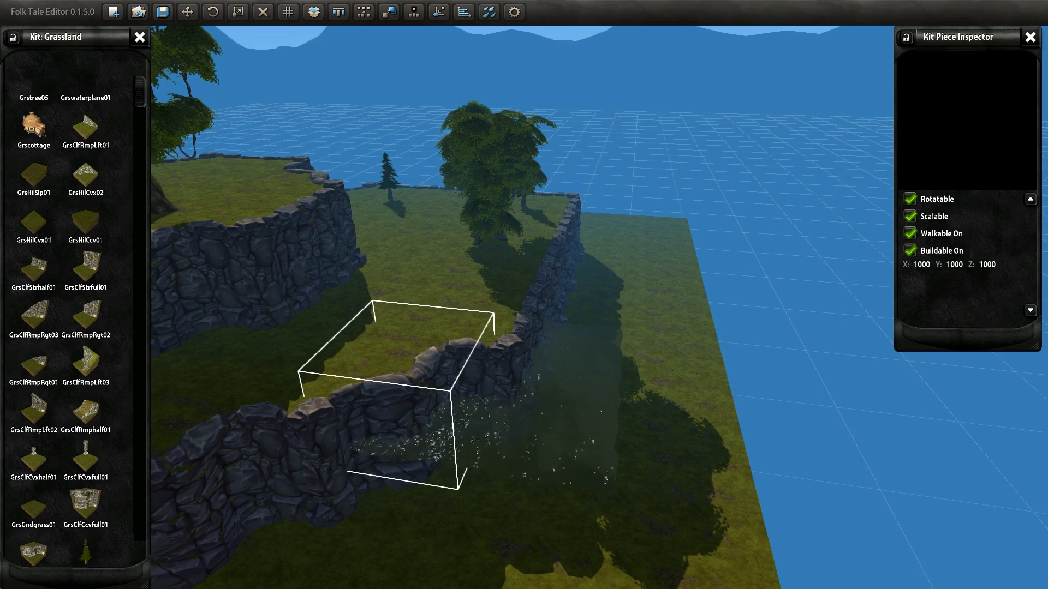
middle_drag(218, 464, 516, 300)
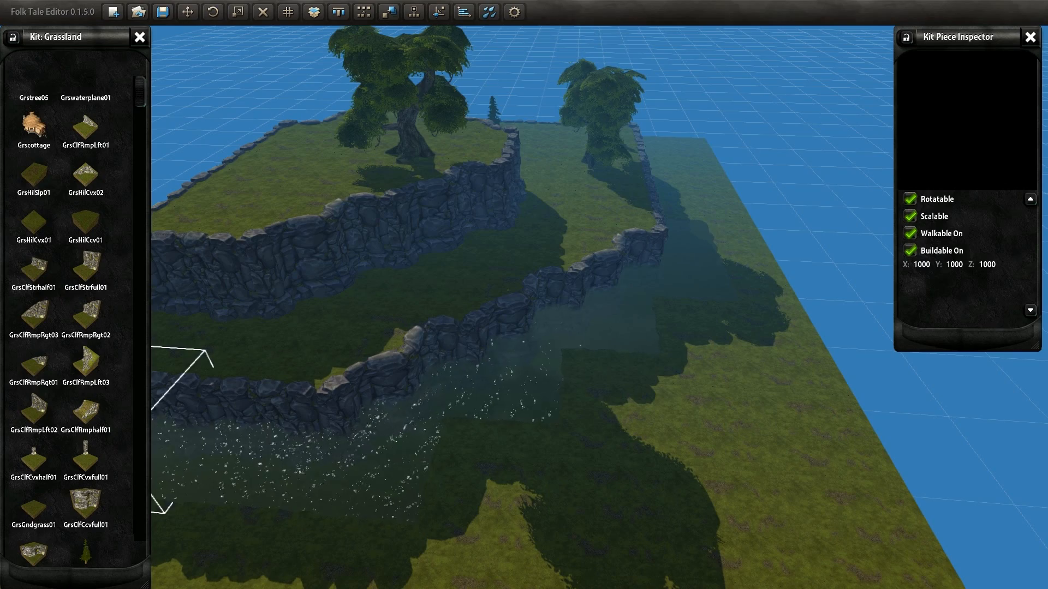
middle_drag(164, 414, 483, 428)
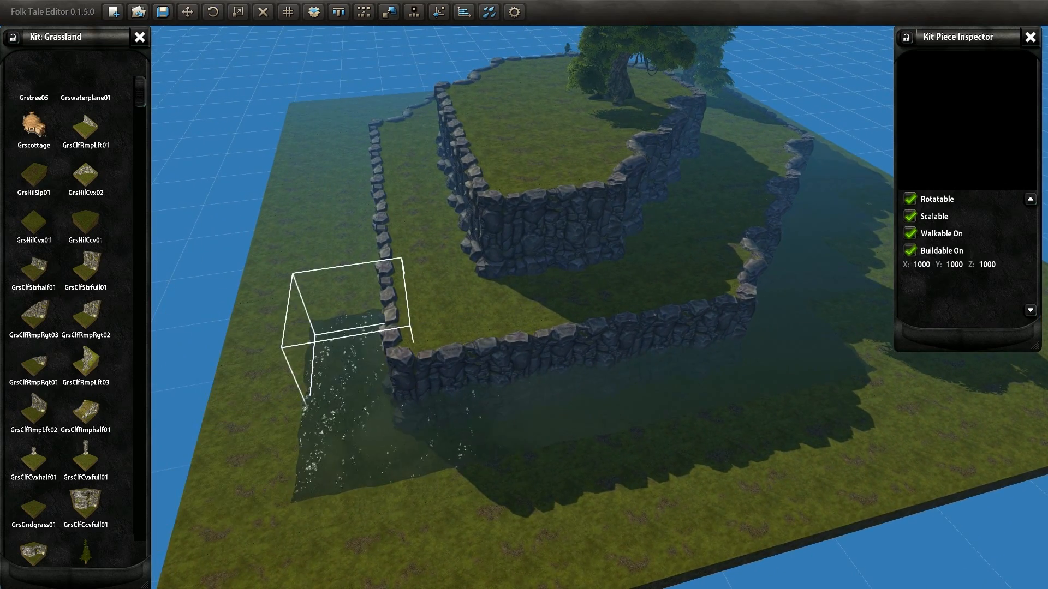
- Extend the Grswaterplane01 tiles around the wall corner and along the stepped lower wall towards the pines
middle_drag(349, 126, 589, 120)
scroll(508, 76, up, 3)
middle_drag(508, 349, 578, 360)
scroll(579, 360, down, 3)
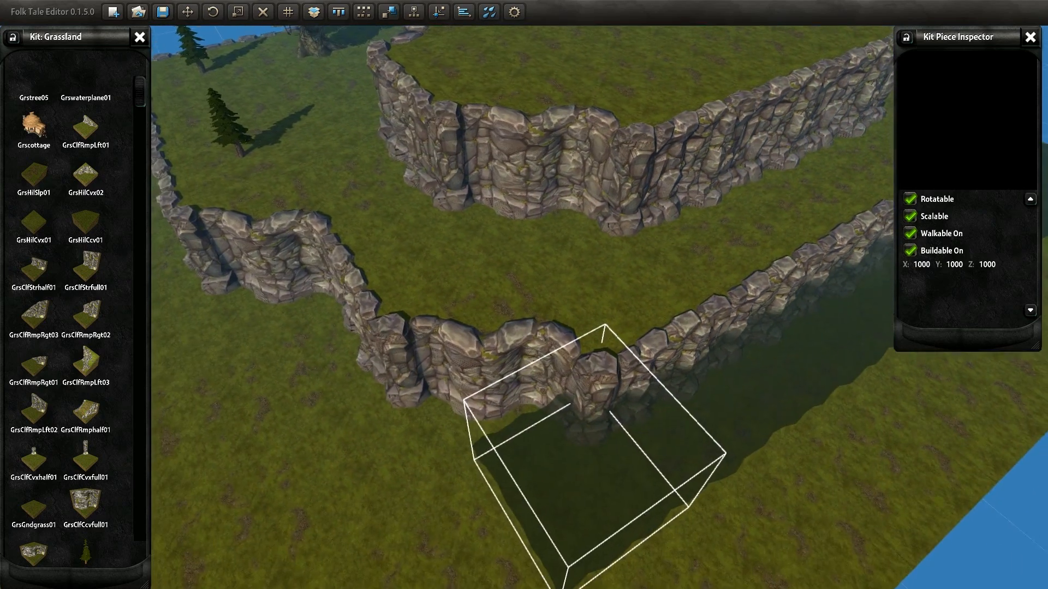
mouse_move(598, 453)
mouse_down()
mouse_move(351, 350)
mouse_move(257, 198)
mouse_move(164, 273)
mouse_up()
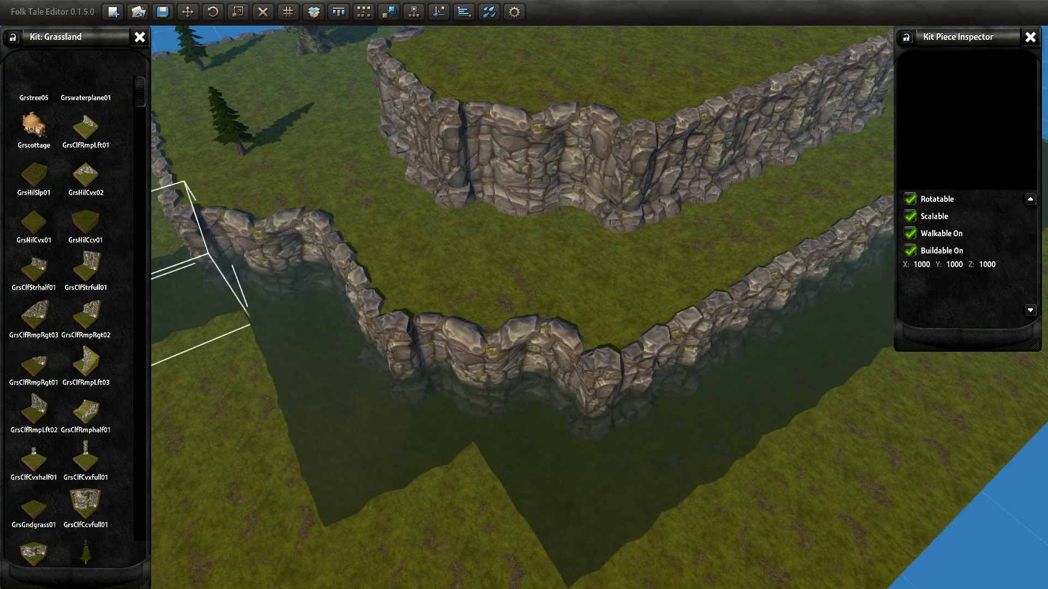
- Repeat the water planes along the lower wall by the pines and around the corner beside the leafy tree
key(a)
key(q)
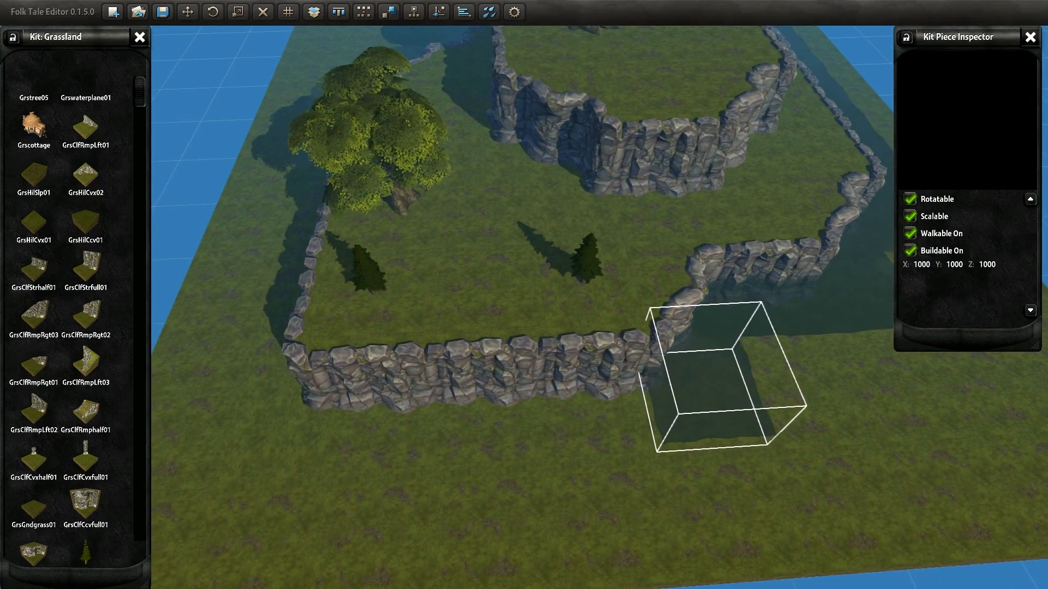
mouse_move(726, 377)
mouse_down()
mouse_move(608, 385)
mouse_move(355, 371)
mouse_move(230, 398)
mouse_up()
key(a)
key(a)
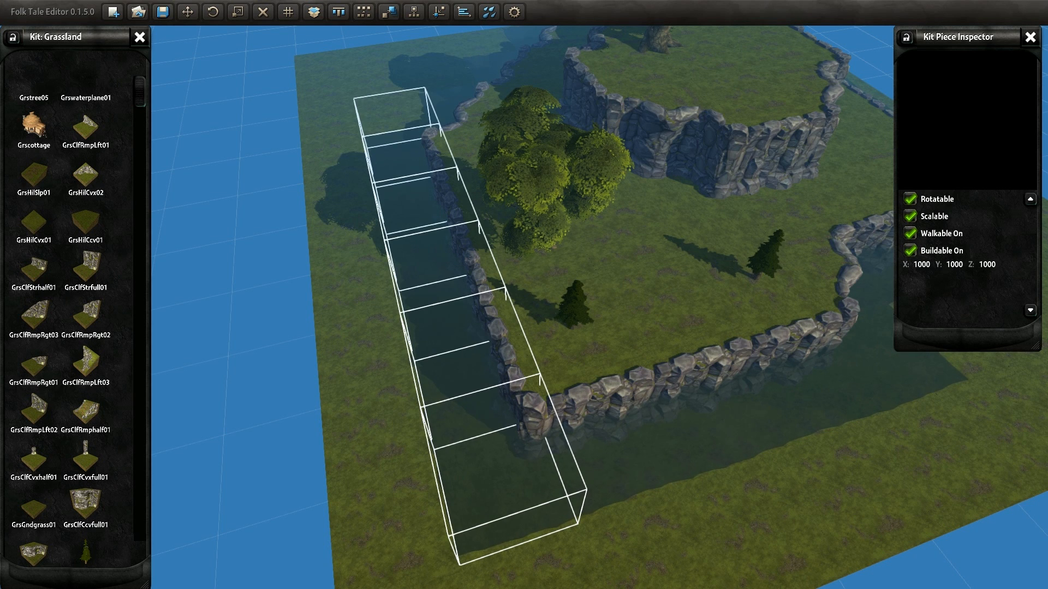
- Duplicate the rows of water planes outward to the base edges on the leafy tree and pine sides
drag(470, 328, 371, 349)
drag(382, 513, 384, 518)
middle_drag(486, 458, 568, 464)
mouse_move(489, 404)
mouse_down()
mouse_move(522, 508)
mouse_move(639, 480)
mouse_up()
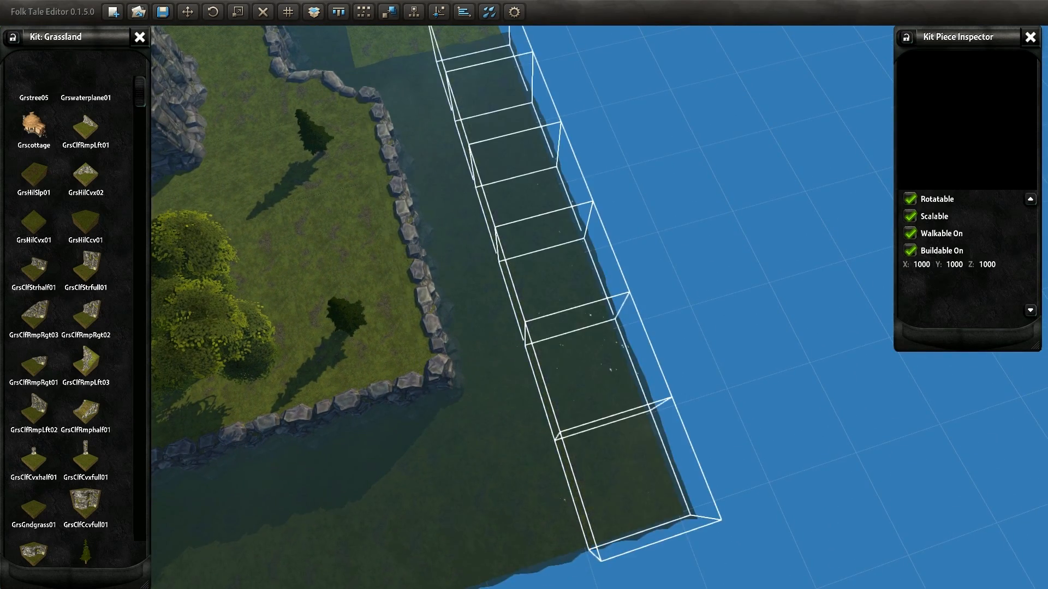
- Fill the uncovered grass between the stepped lower wall and the outer base edges with more water planes
middle_drag(639, 480, 502, 450)
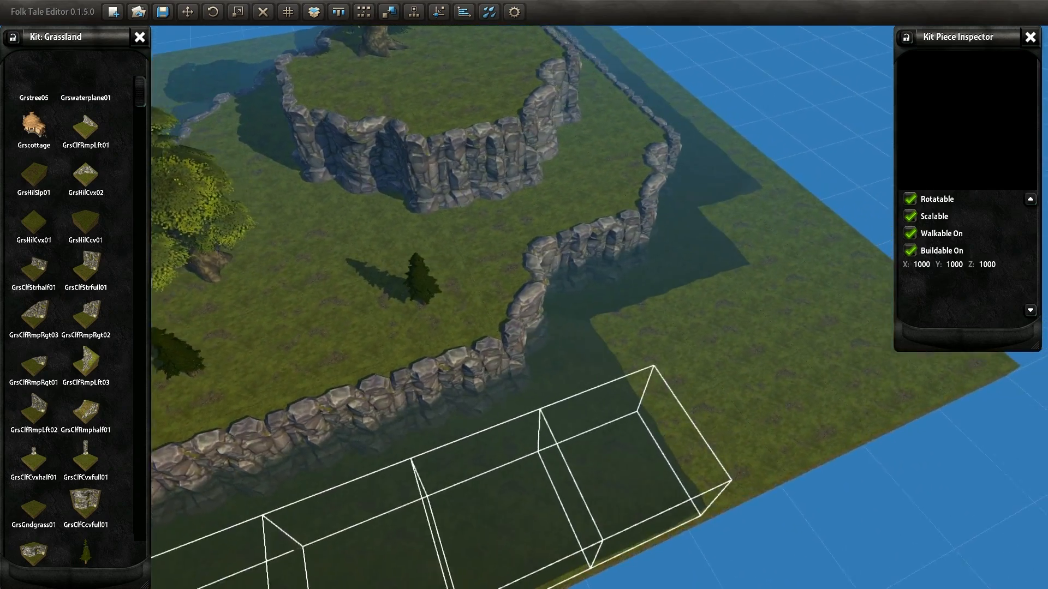
key(d)
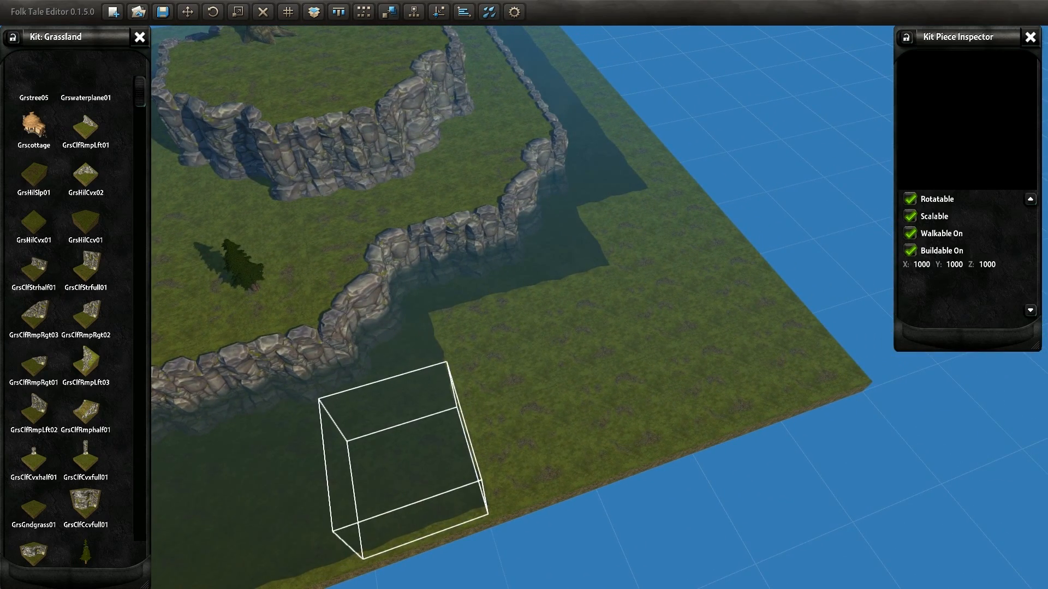
mouse_move(404, 461)
mouse_down()
mouse_move(529, 420)
mouse_move(491, 322)
mouse_up()
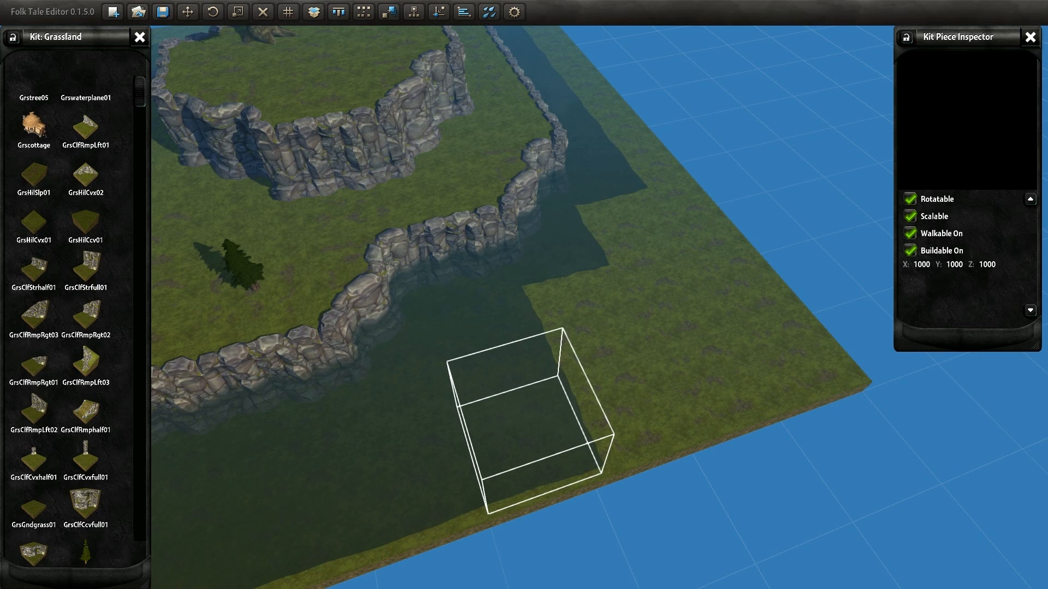
mouse_move(518, 382)
mouse_down()
mouse_move(794, 292)
mouse_move(781, 244)
mouse_move(698, 201)
mouse_move(685, 297)
mouse_up()
mouse_move(641, 186)
middle_down()
mouse_move(716, 286)
mouse_move(627, 424)
mouse_move(509, 390)
middle_up()
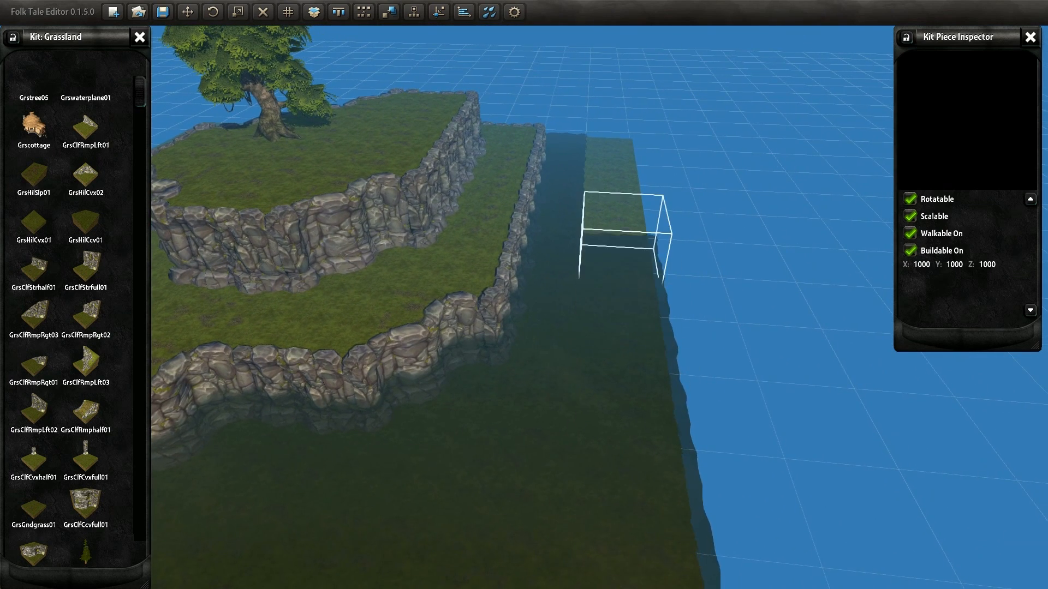
mouse_move(614, 131)
middle_down()
mouse_move(629, 131)
mouse_move(977, 445)
mouse_move(884, 309)
mouse_move(424, 359)
mouse_move(542, 415)
mouse_move(547, 356)
mouse_move(503, 165)
mouse_move(517, 253)
mouse_move(851, 200)
mouse_move(683, 284)
mouse_move(734, 280)
mouse_move(682, 307)
mouse_move(620, 316)
mouse_move(540, 258)
mouse_move(541, 281)
middle_up()
key(s)
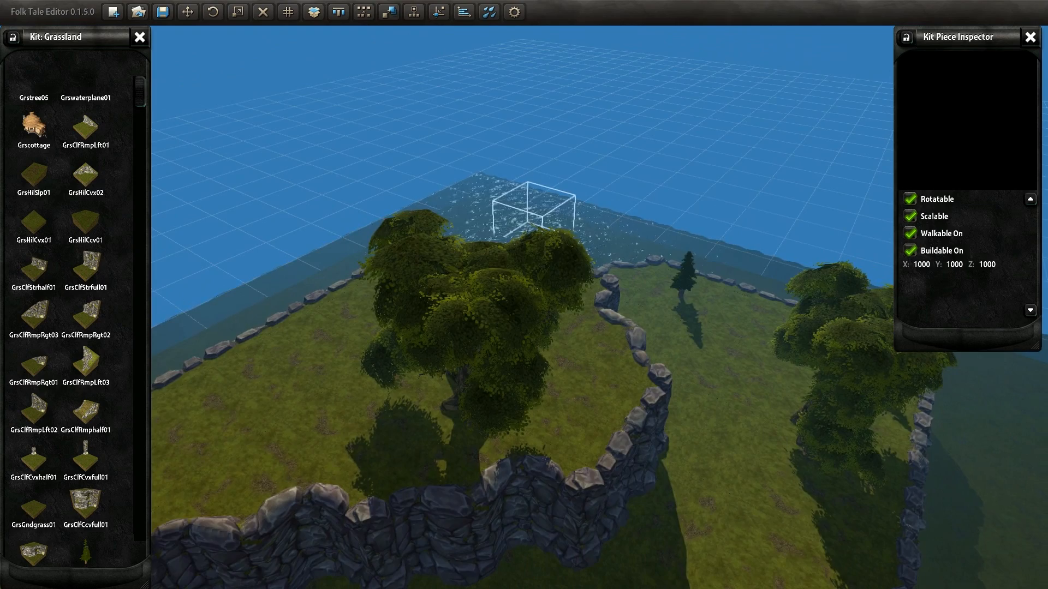
- Delete the large leafy tree on the lower tier near the pines
middle_drag(534, 254, 633, 245)
key(w)
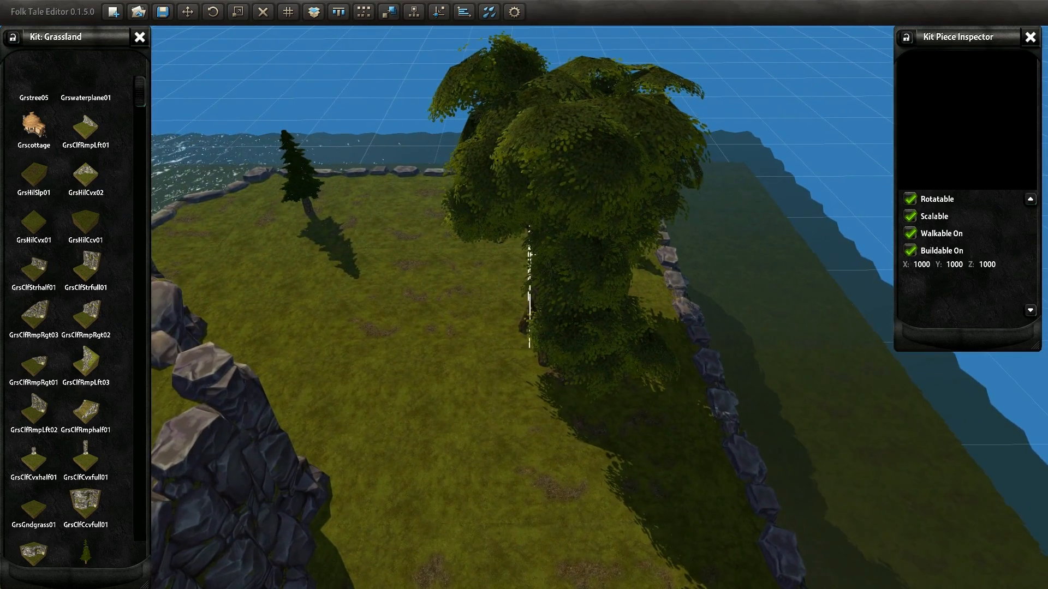
key(Delete)
- Try a rocky cliff ramp piece above the lower tier near the pines and rotate it
scroll(523, 306, up, 5)
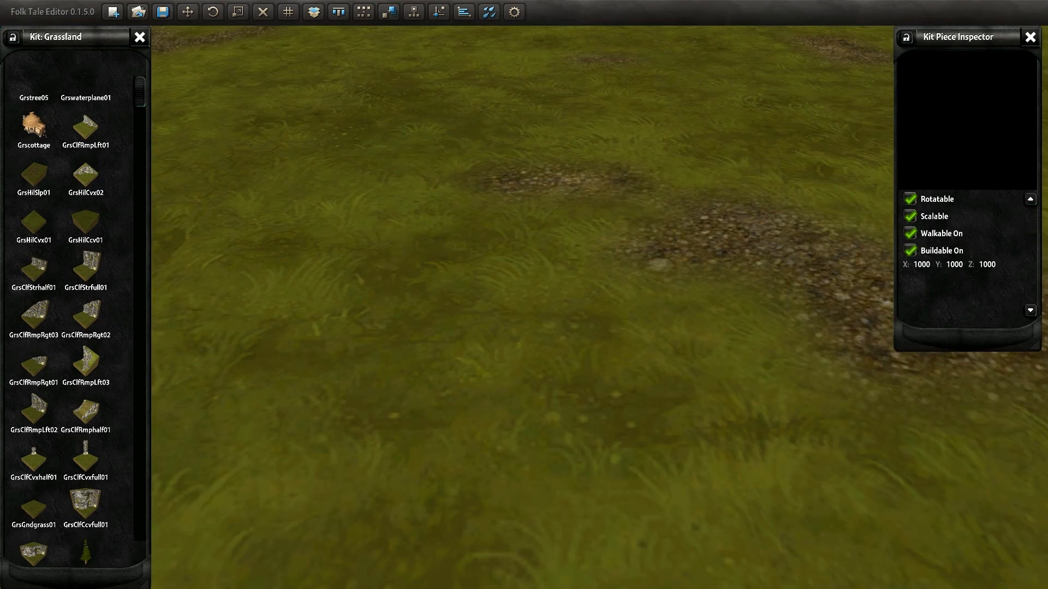
middle_drag(522, 307, 491, 186)
scroll(522, 273, down, 5)
middle_drag(518, 241, 521, 328)
scroll(521, 327, up, 3)
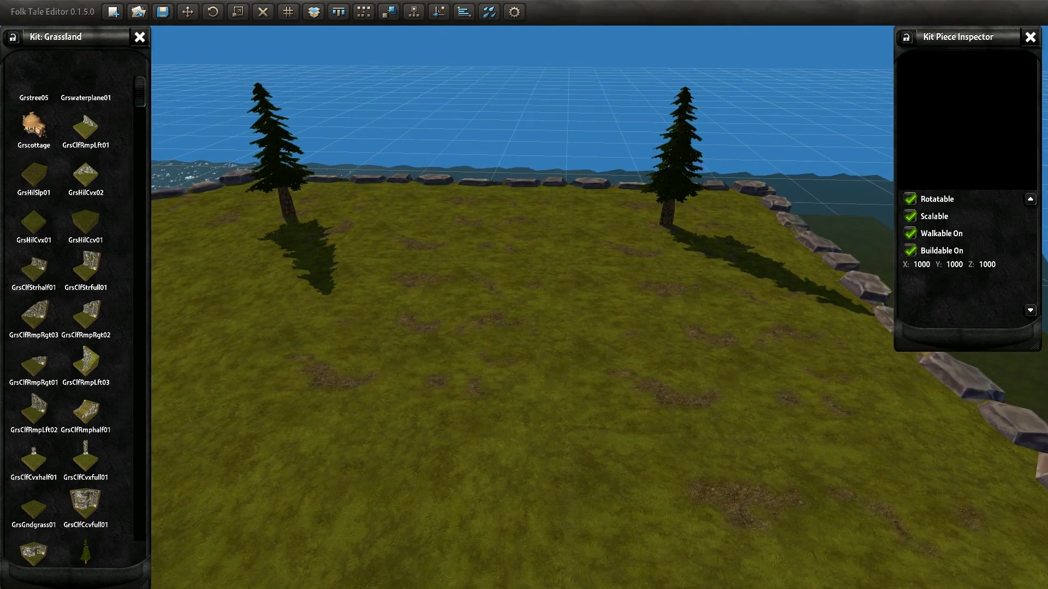
scroll(523, 307, down, 5)
click(393, 377)
key(r)
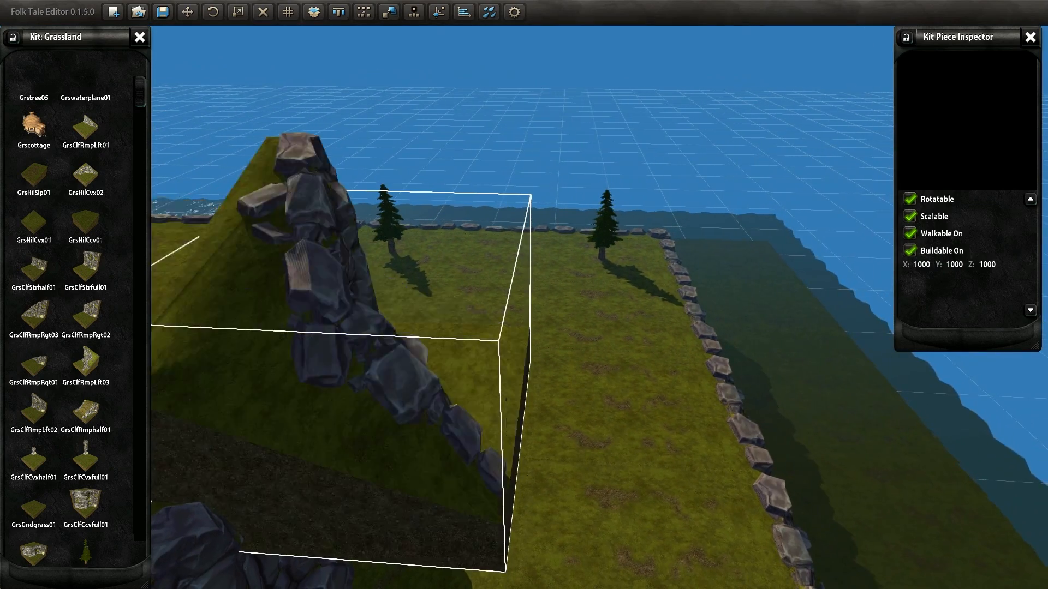
key(r)
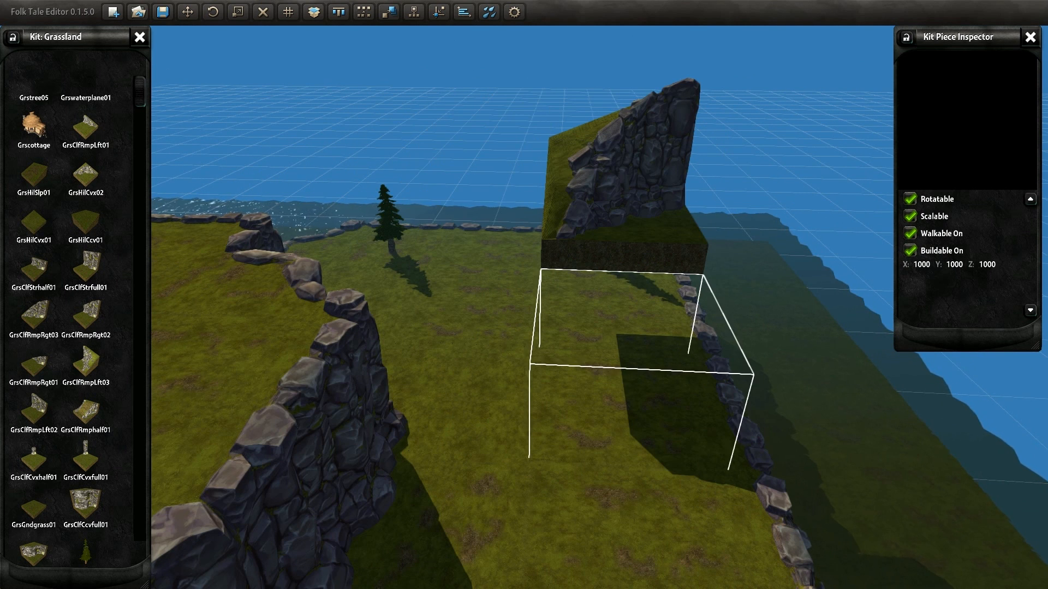
- Delete the ground tile beneath the cliff ramp and lower the ramp into the gap
key(Delete)
key(Page_Down)
key(Page_Down)
key(Page_Down)
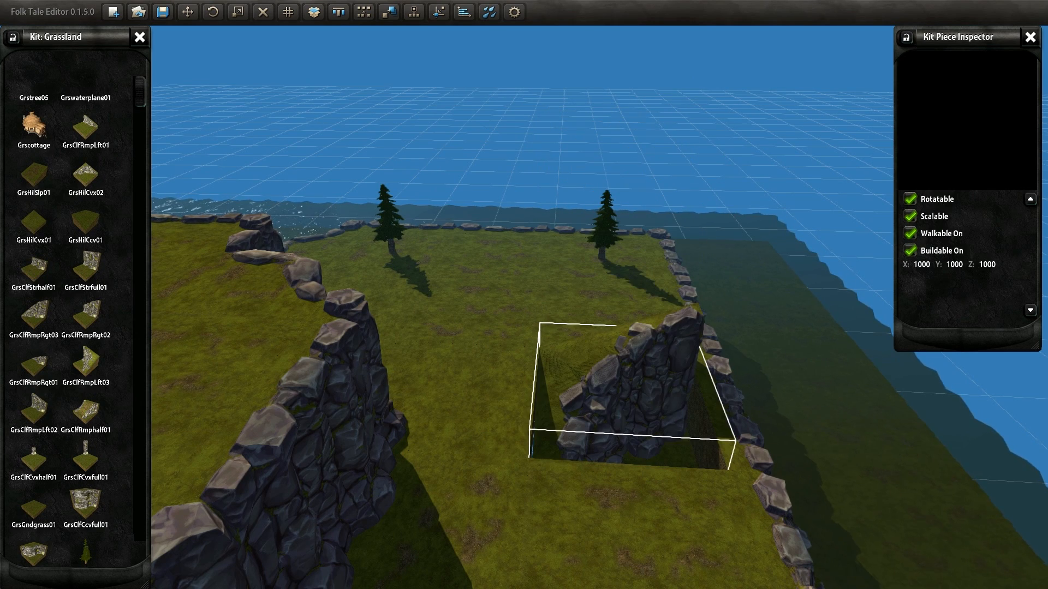
key(Page_Up)
- Delete the grass ground tile adjoining the tall side of the sunken cliff ramp
middle_drag(524, 305, 666, 360)
click(468, 366)
middle_drag(468, 366, 612, 328)
click(622, 327)
key(Delete)
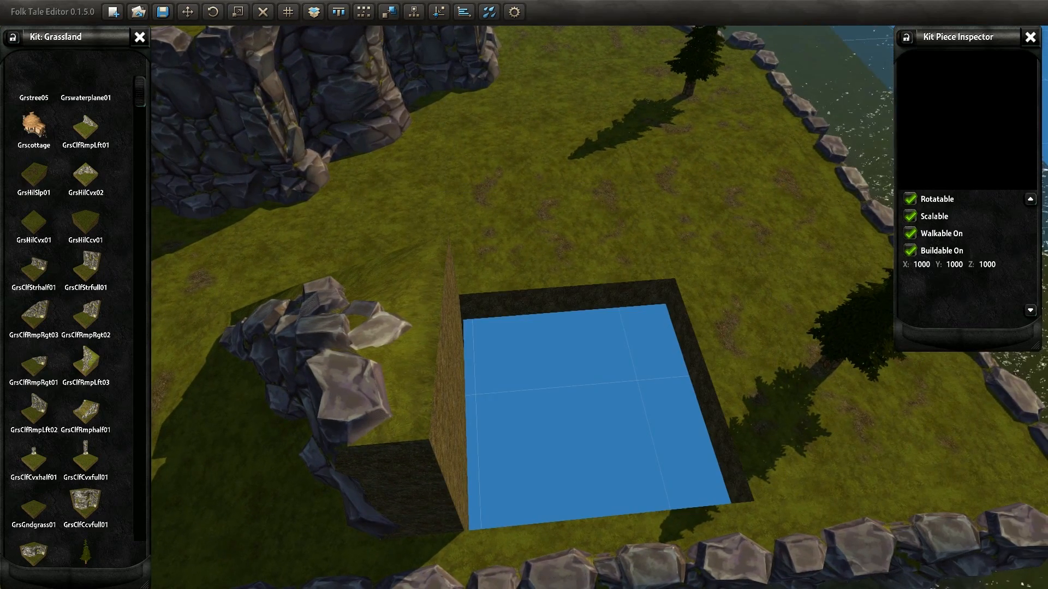
- Try replacing the sunken cliff ramp with a grassy hill slope piece lowered into the same gap
middle_drag(622, 327, 442, 382)
click(426, 268)
key(Delete)
click(431, 480)
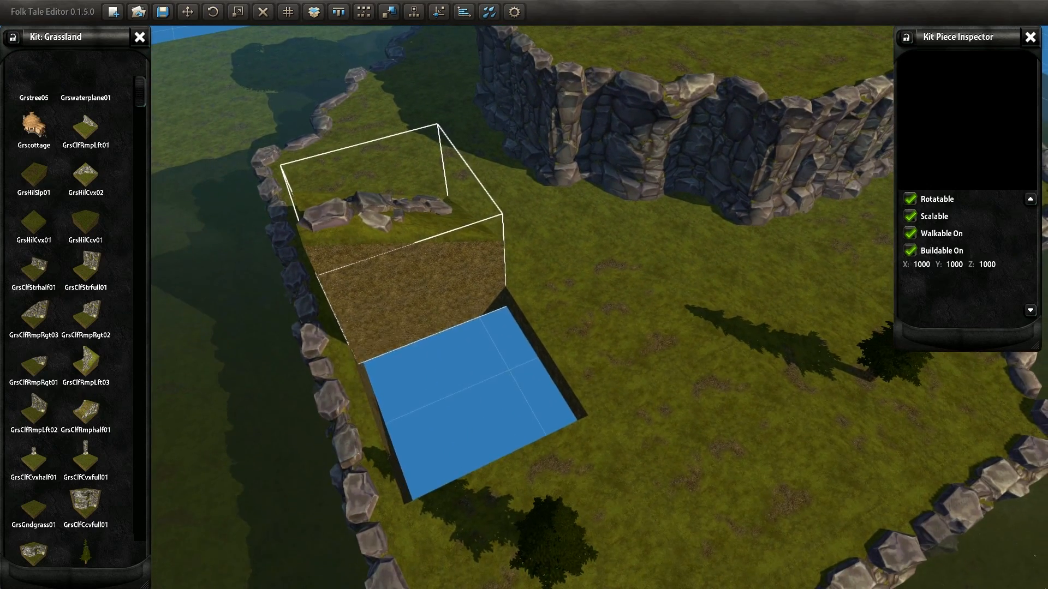
key(Down)
key(r)
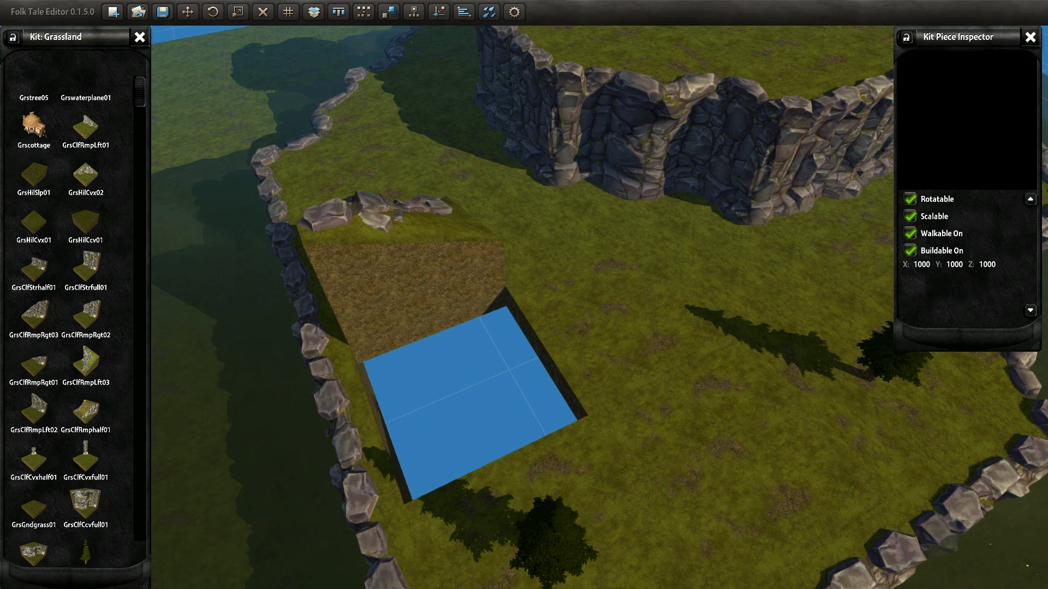
middle_drag(459, 361, 393, 300)
scroll(437, 344, down, 5)
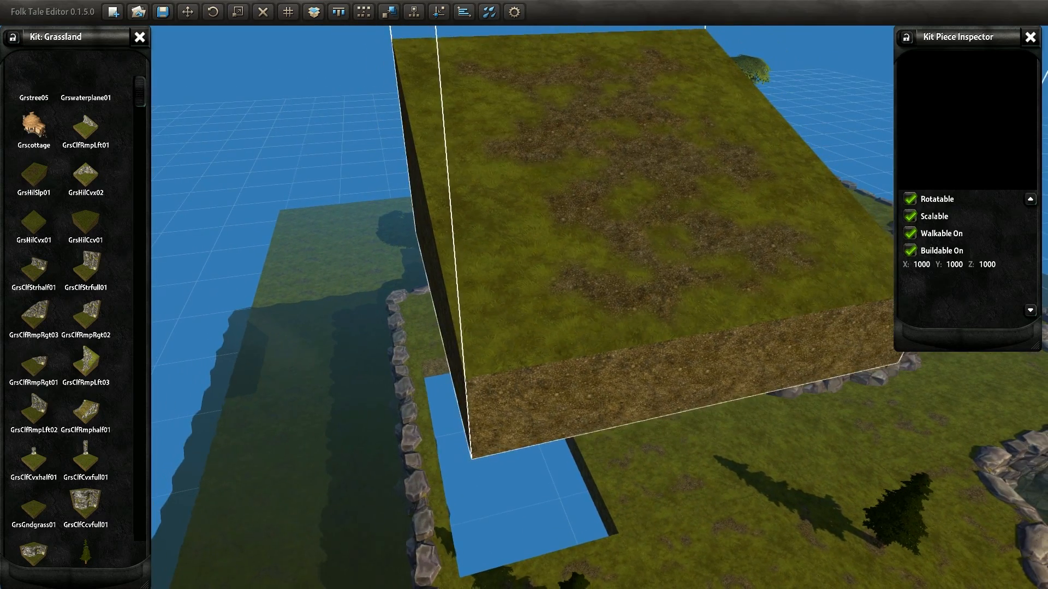
key(Page_Down)
key(Page_Down)
key(Page_Down)
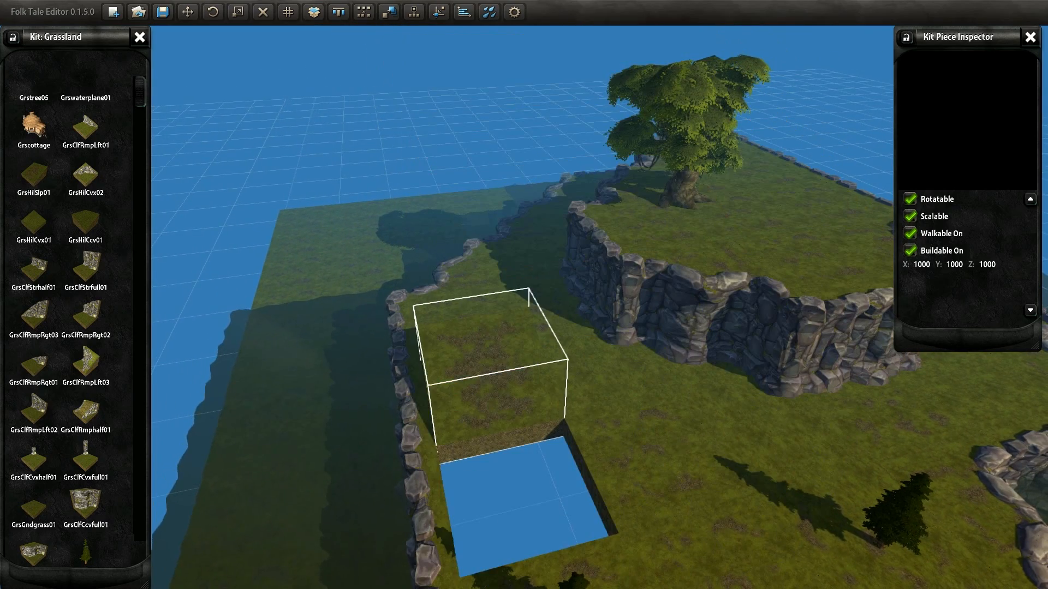
- Check the hill slope from ground level and remove it from the lower tier
key(Down)
middle_drag(524, 338, 339, 254)
scroll(463, 322, up, 3)
key(Escape)
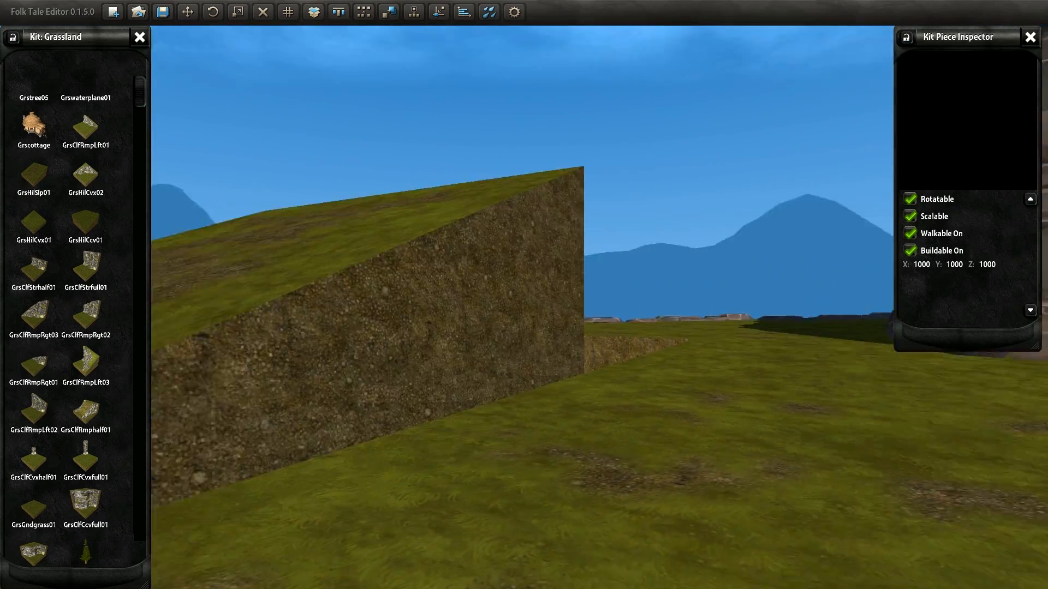
middle_drag(524, 305, 404, 297)
middle_drag(524, 306, 494, 388)
scroll(524, 306, down, 5)
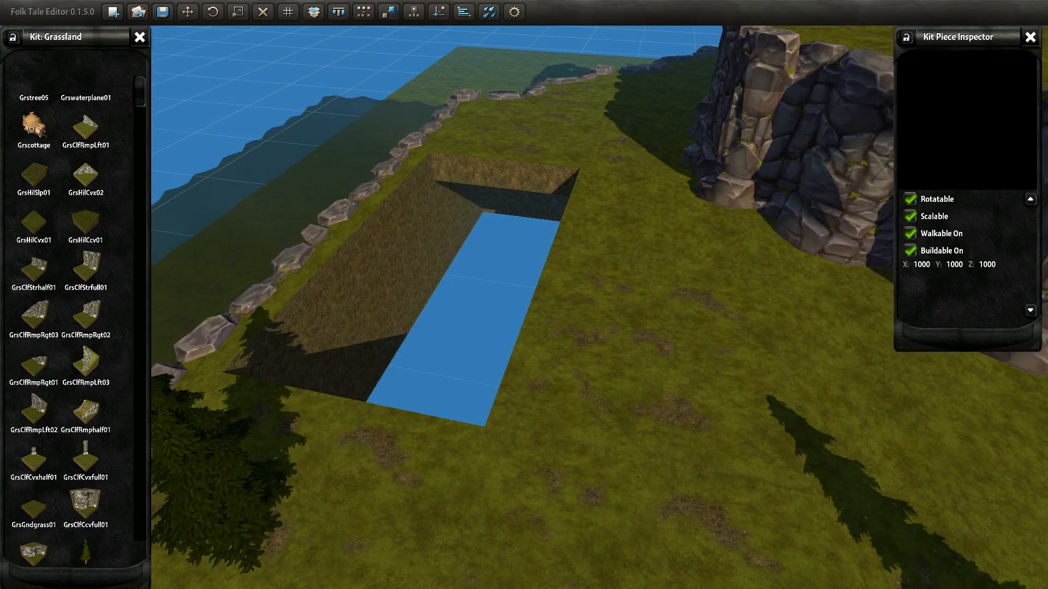
- Place GrsClfRmphalf01 next to the hole in the lower tier, on the side facing the nearby pine
click(86, 411)
scroll(524, 306, down, 5)
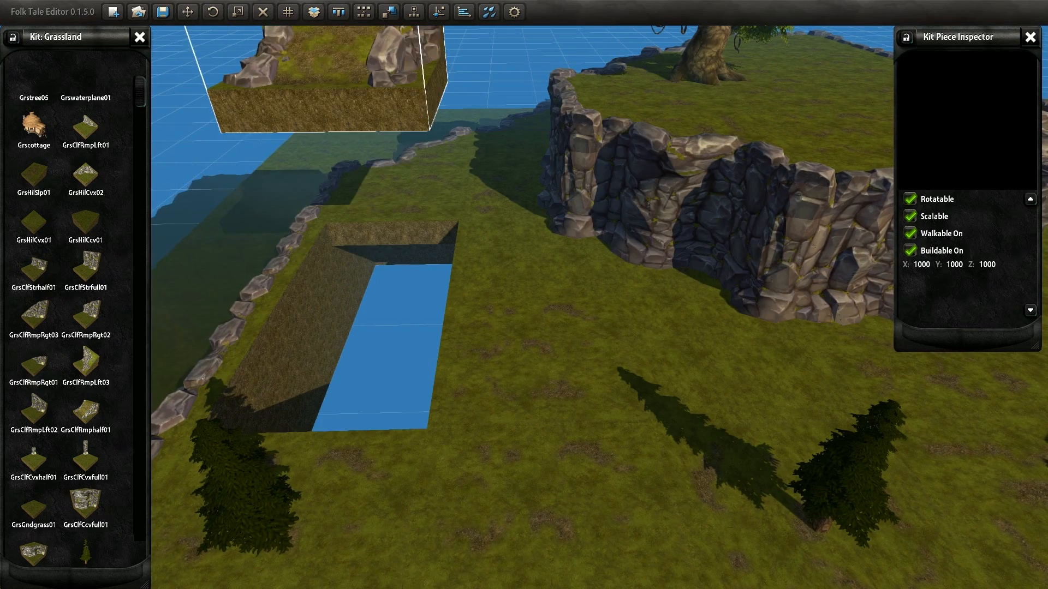
middle_drag(524, 306, 382, 245)
scroll(524, 305, up, 3)
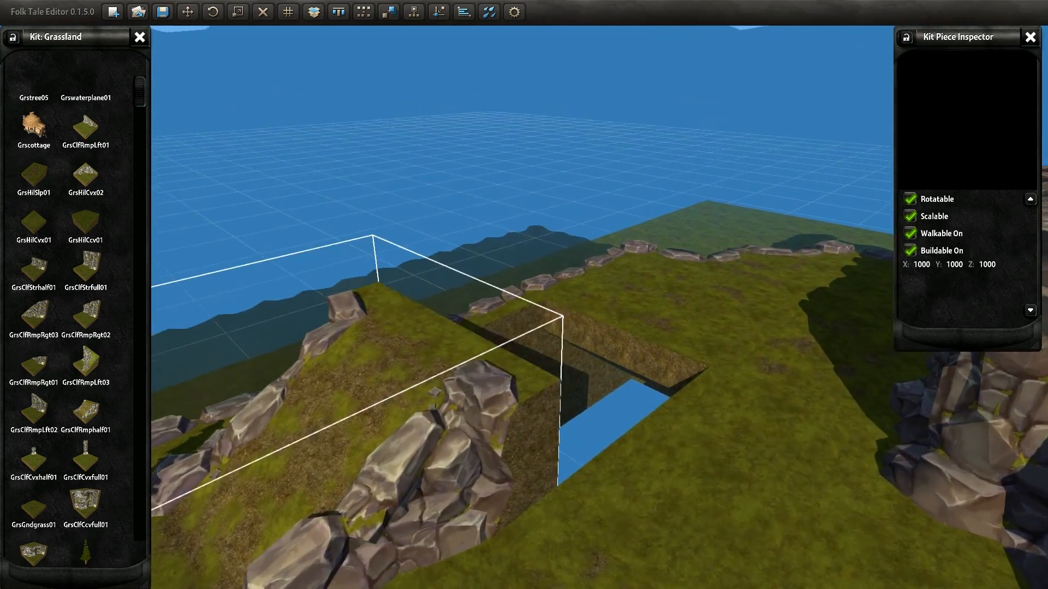
middle_drag(523, 305, 538, 284)
scroll(524, 306, down, 3)
scroll(523, 305, down, 2)
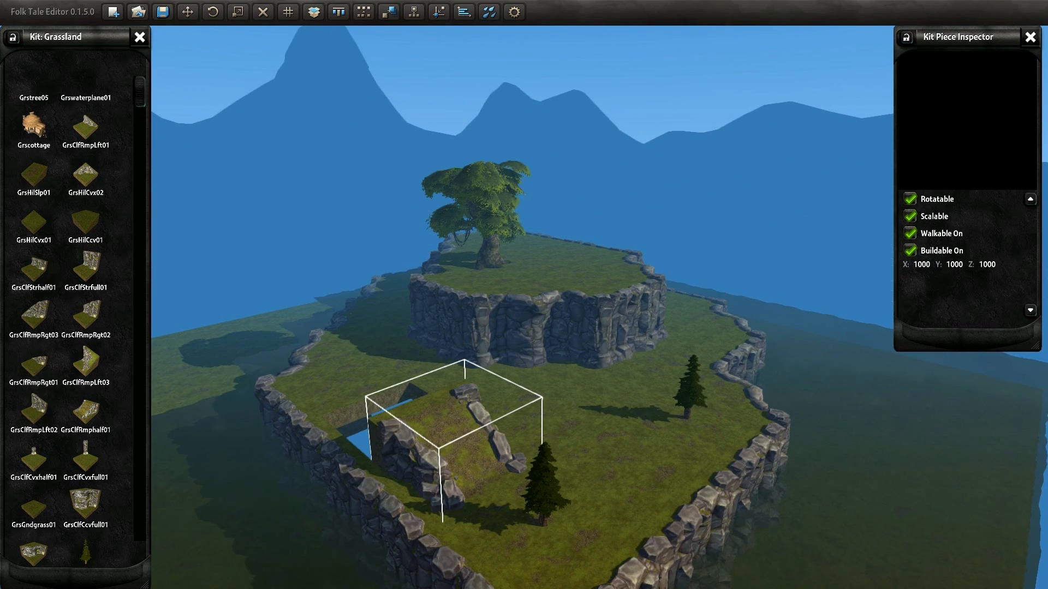
- Examine how the half ramp fits against the hole and the surrounding lower tier from several angles
middle_drag(523, 305, 584, 349)
scroll(524, 305, up, 3)
scroll(524, 306, up, 2)
scroll(524, 306, down, 2)
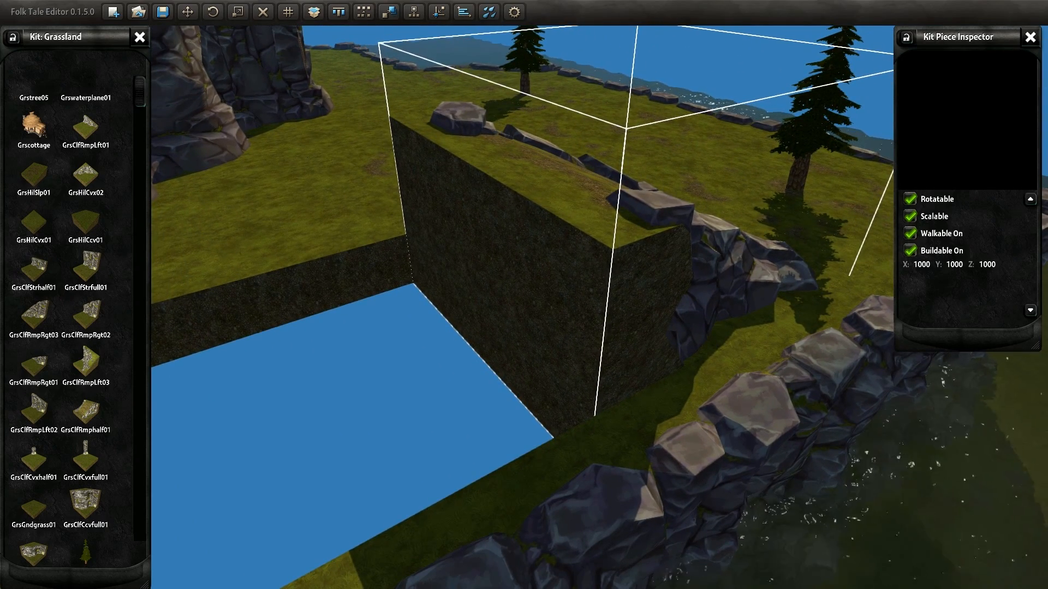
middle_drag(524, 305, 361, 273)
key(d)
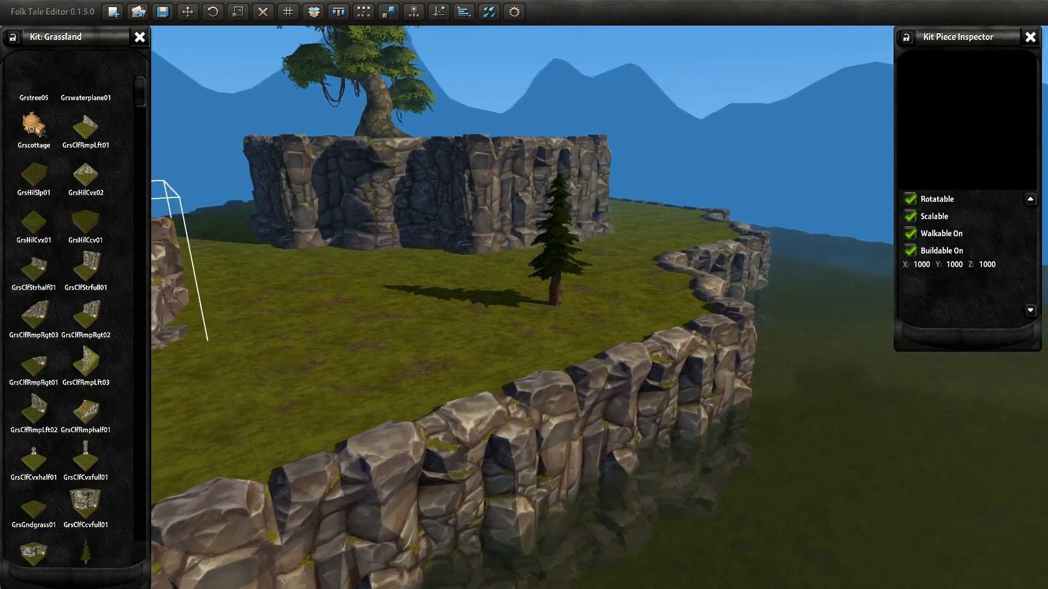
key(a)
middle_drag(523, 306, 510, 349)
scroll(523, 305, down, 3)
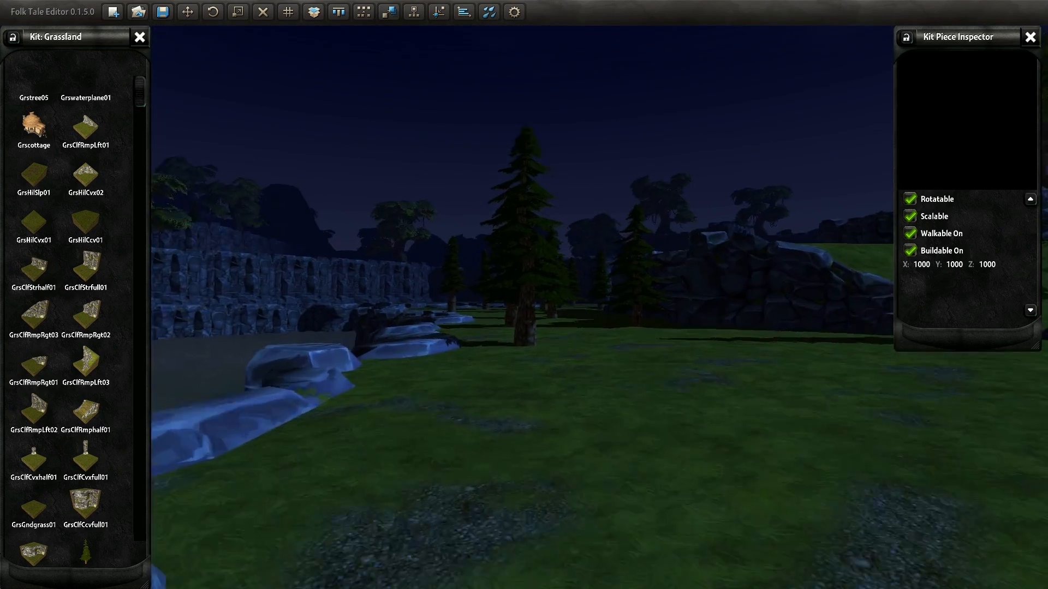
- Fly through the larger night-time grassland level to examine its river, cliffs, hills, trees and cottages
key(w)
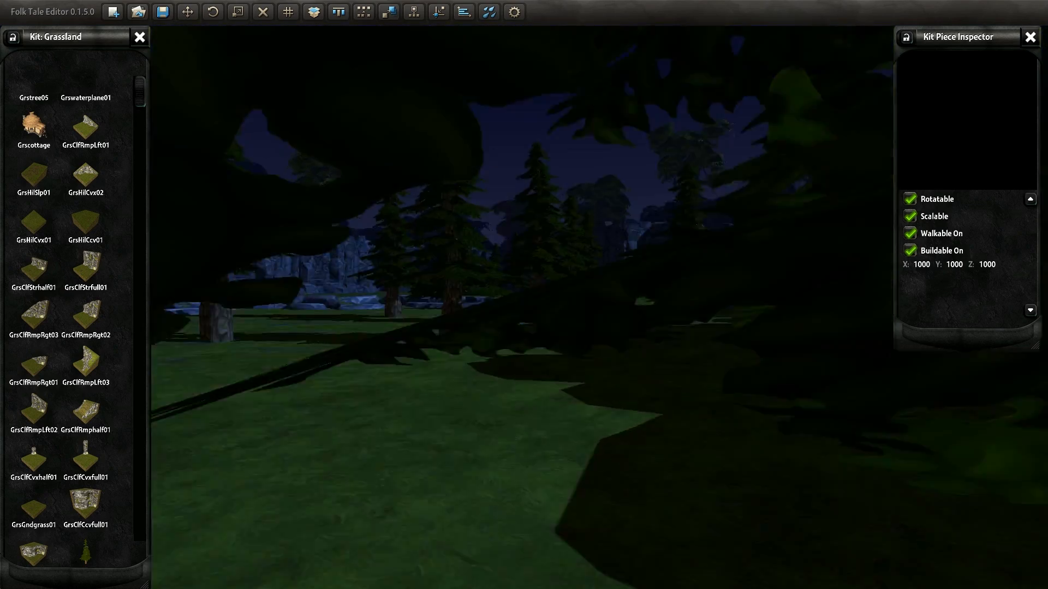
key(w)
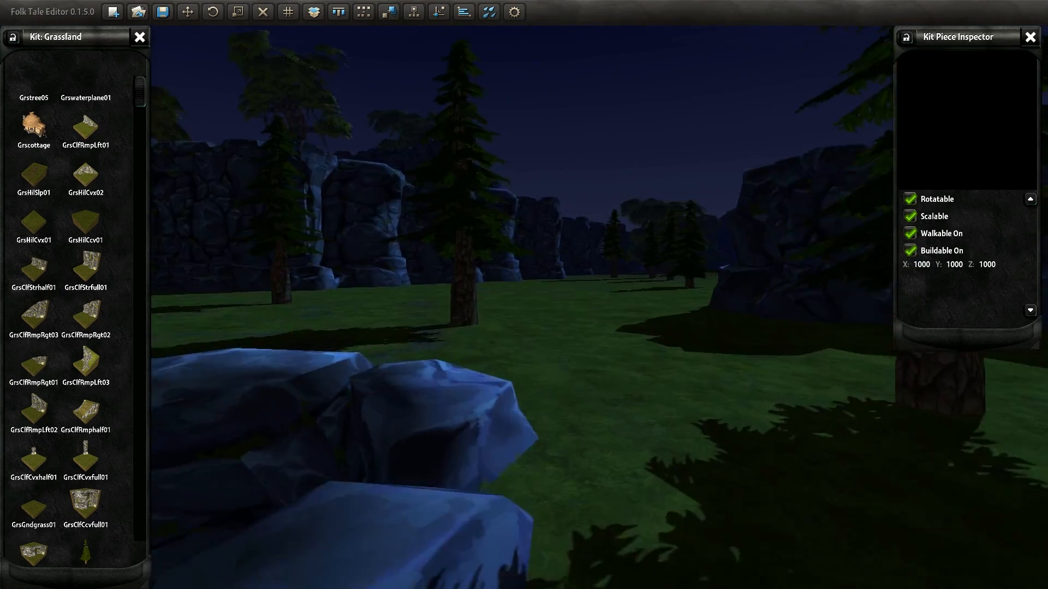
key(w)
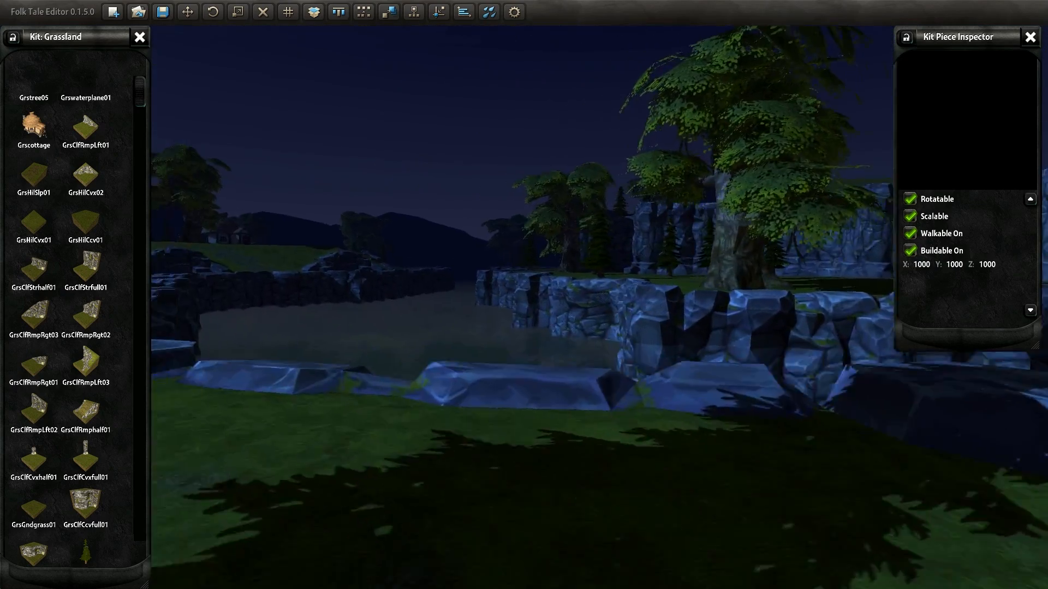
key(w)
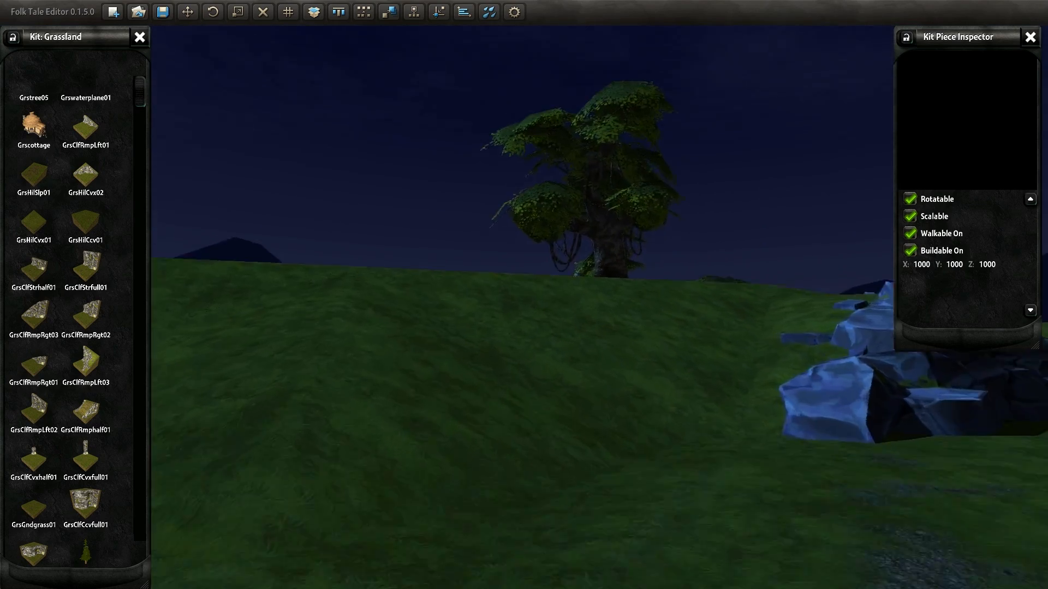
key(w)
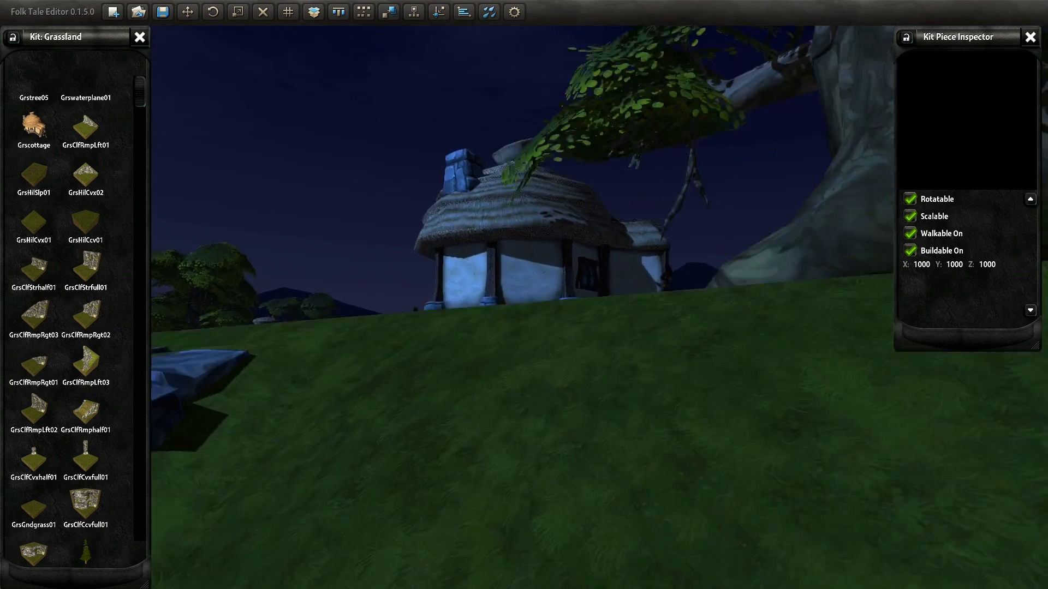
key(a)
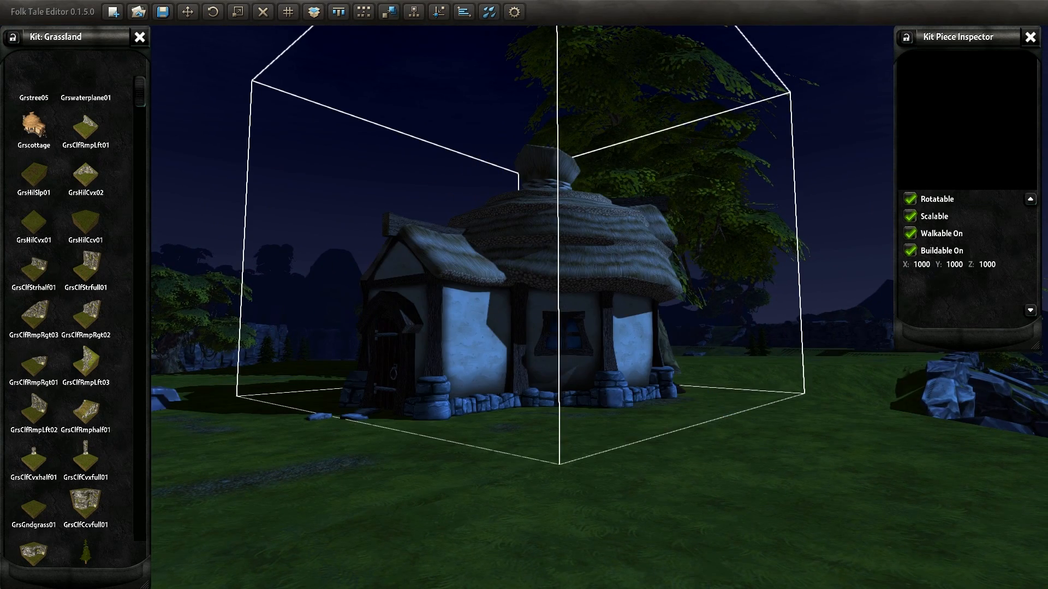
key(a)
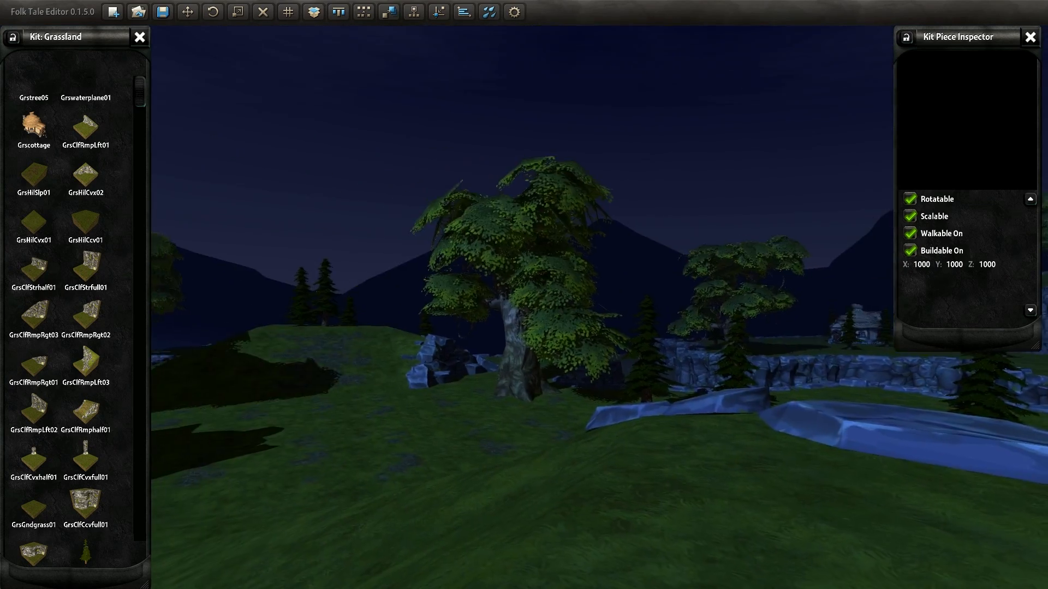
key(w)
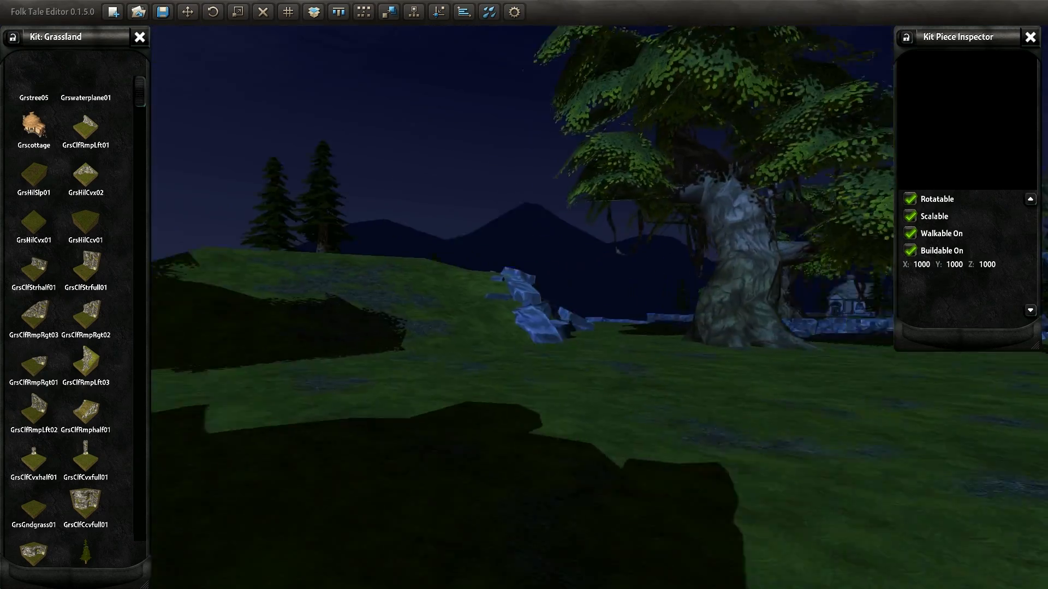
key(s)
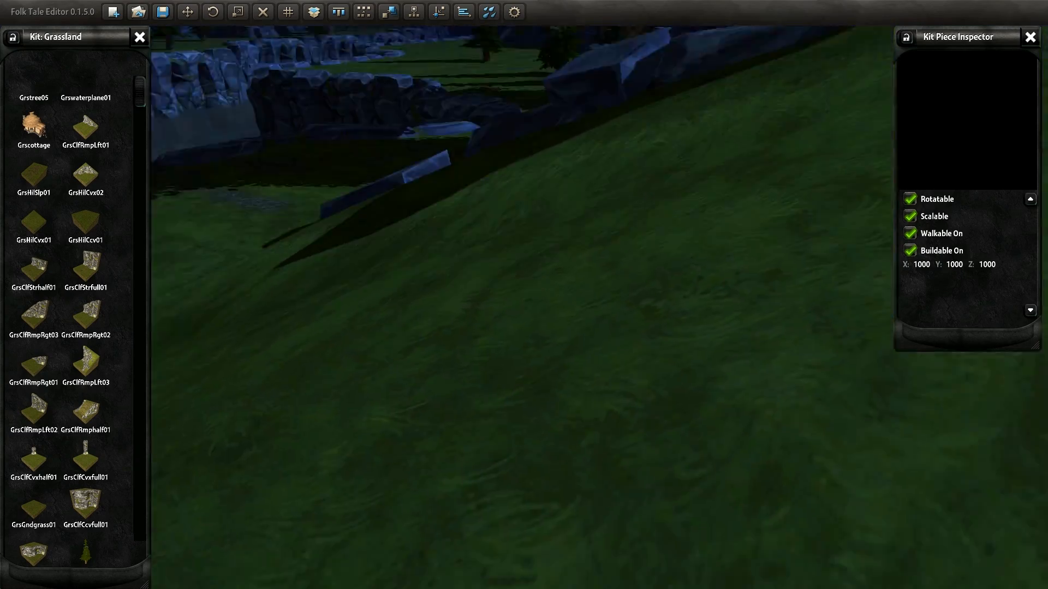
key(s)
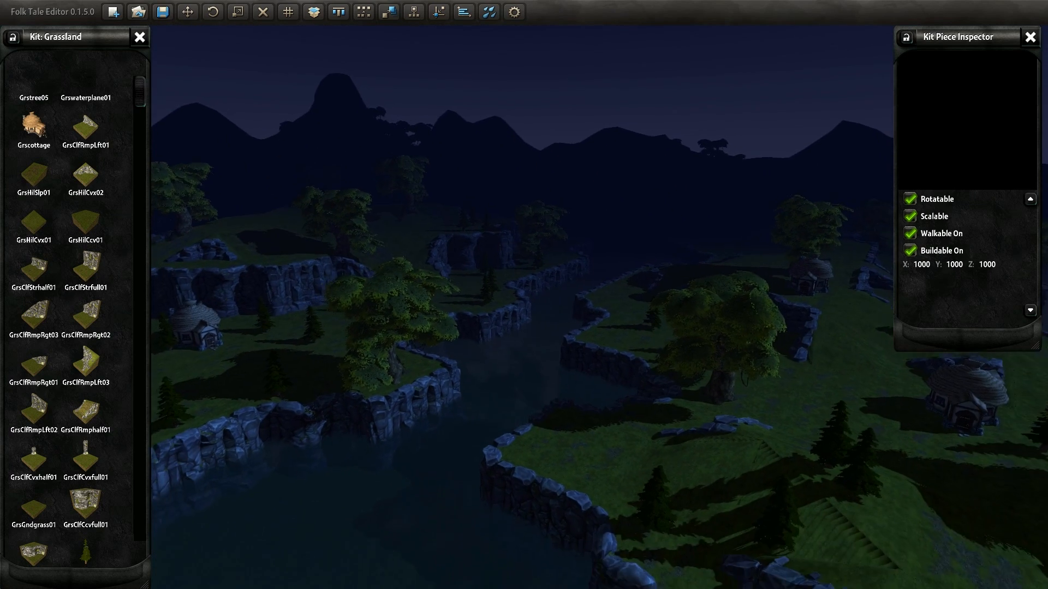
key(w)
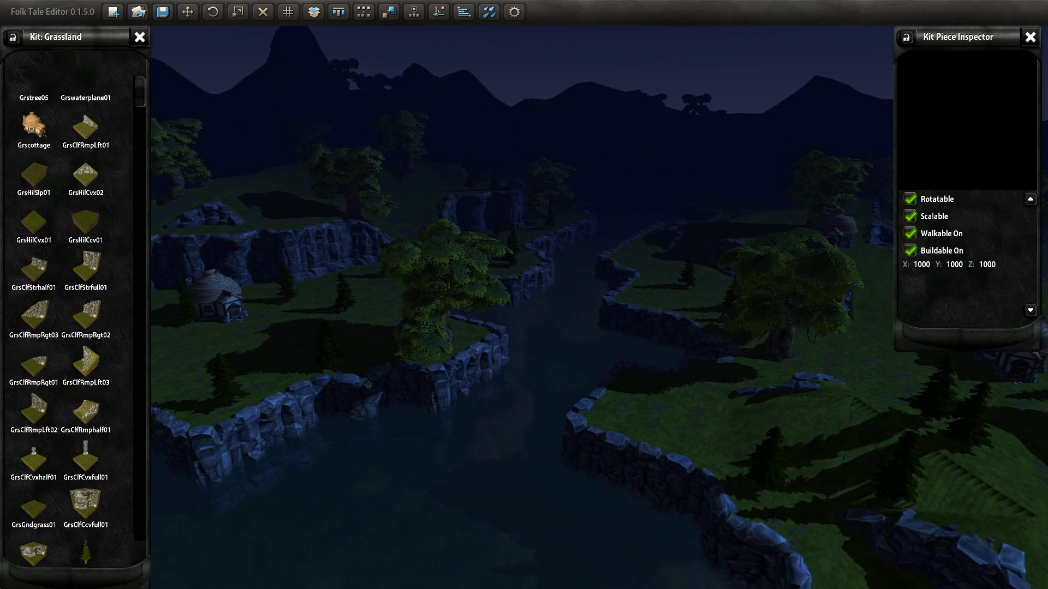